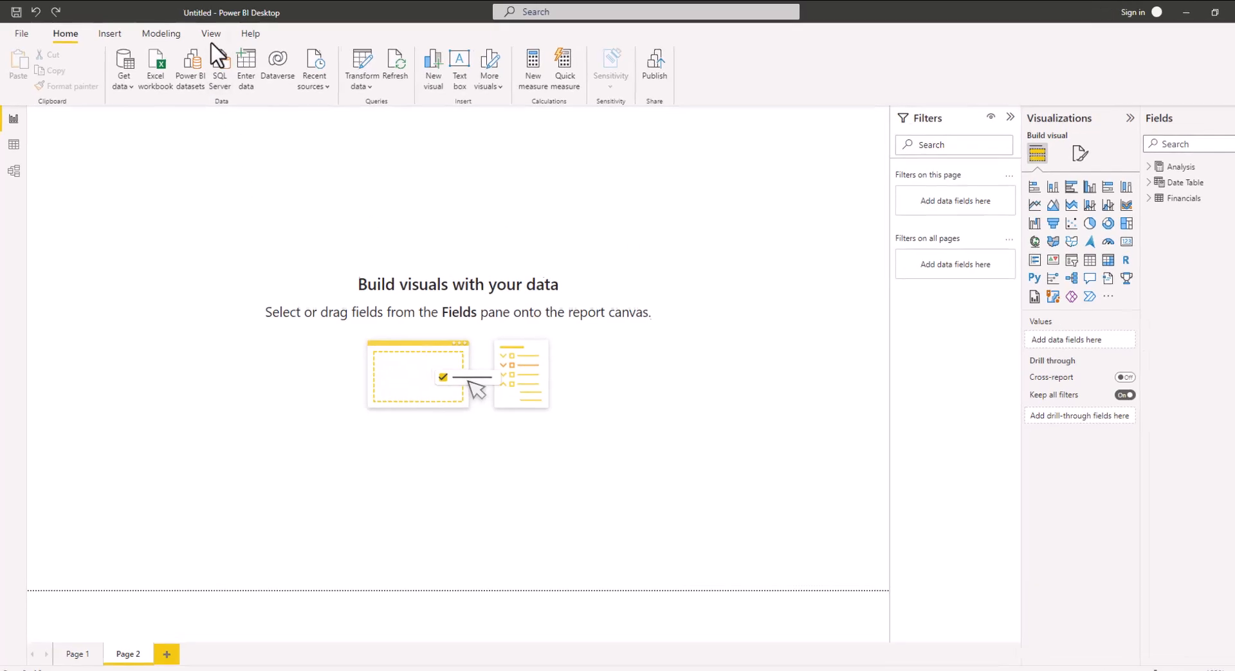
Try several built-in report themes from the themes gallery, finishing with the Innovate theme
click(211, 33)
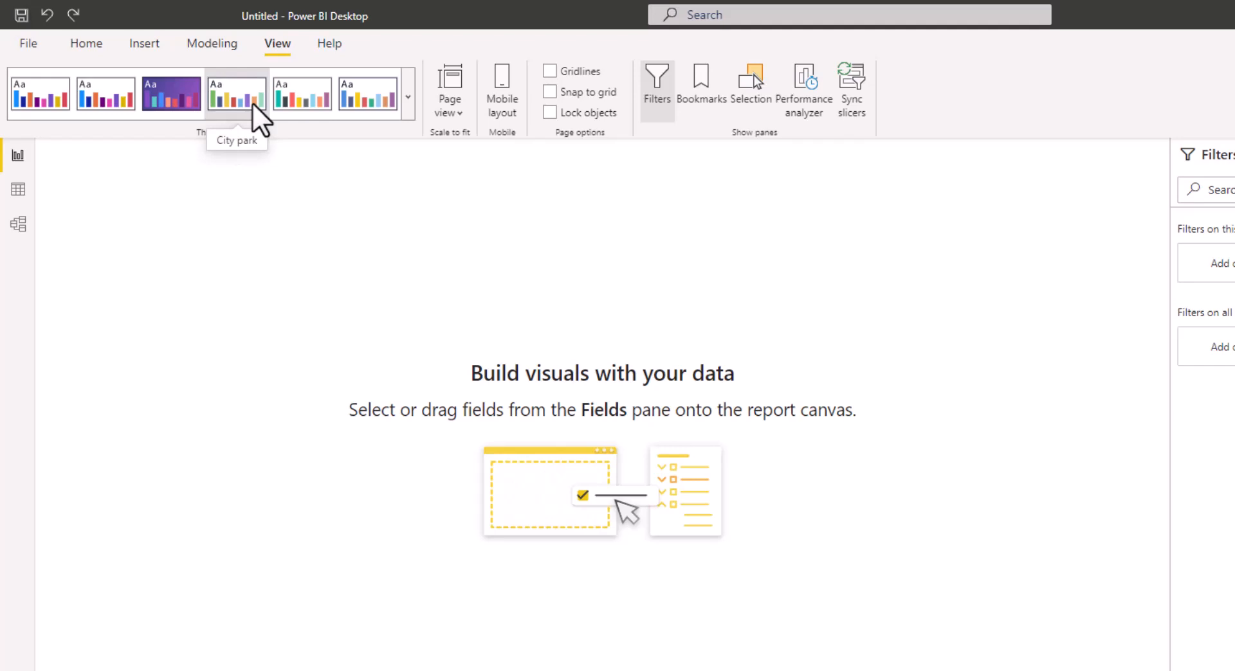
click(175, 98)
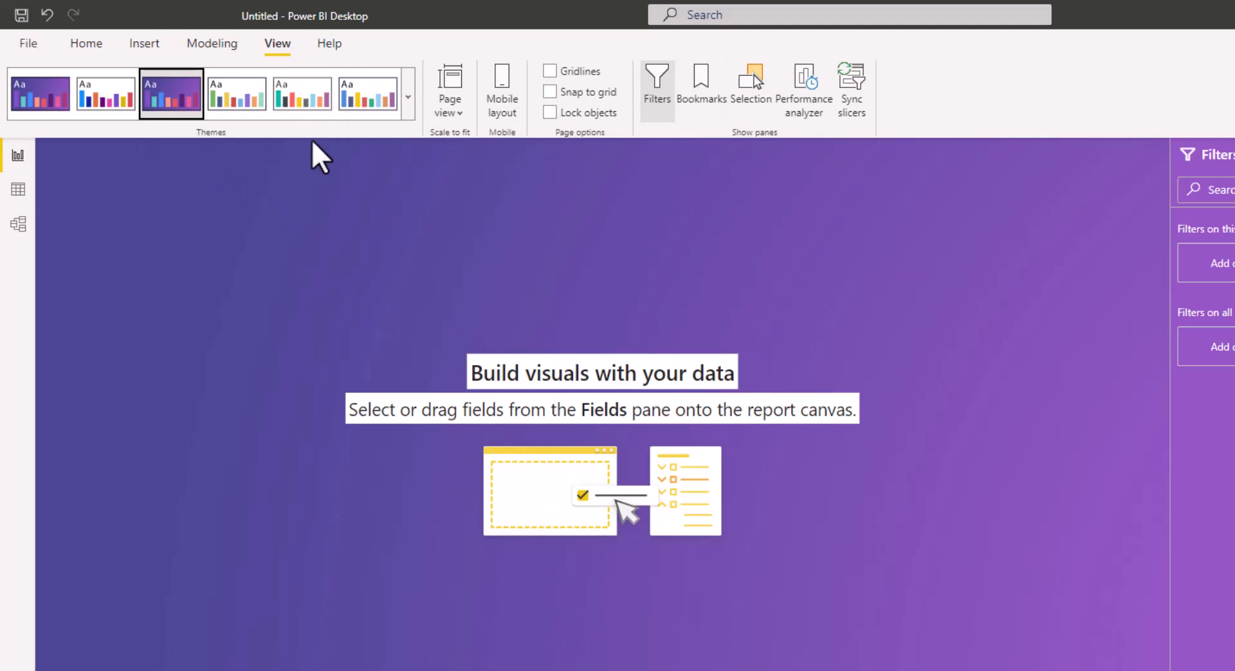
click(411, 97)
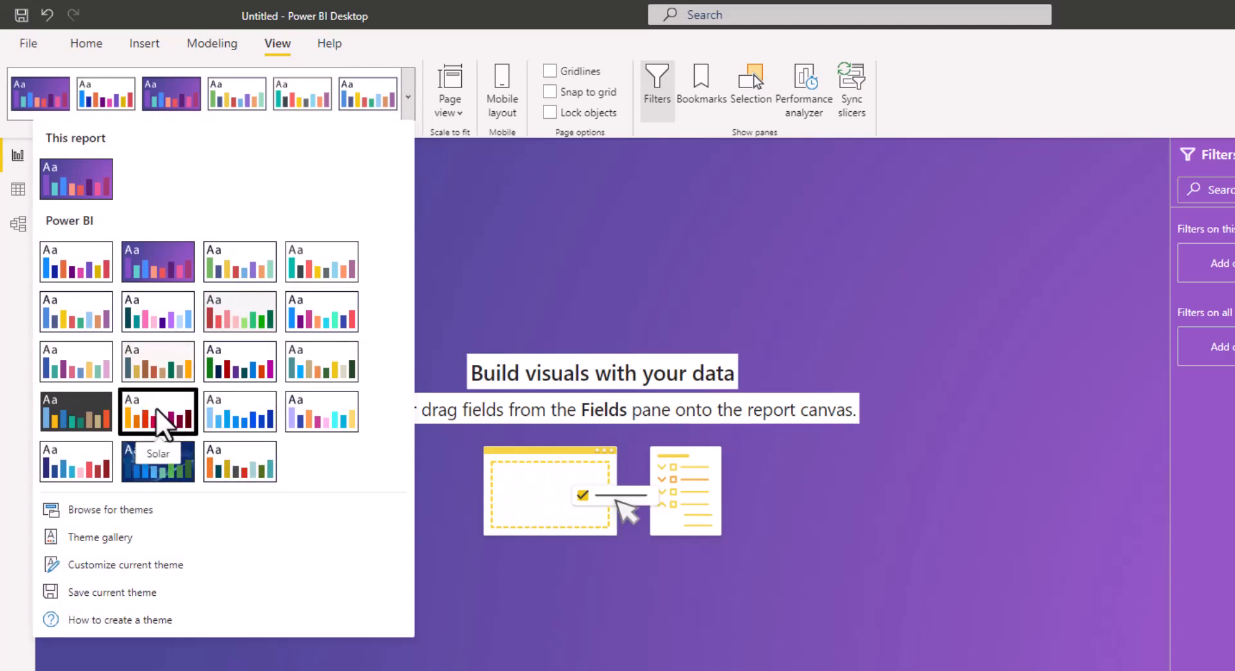
click(173, 465)
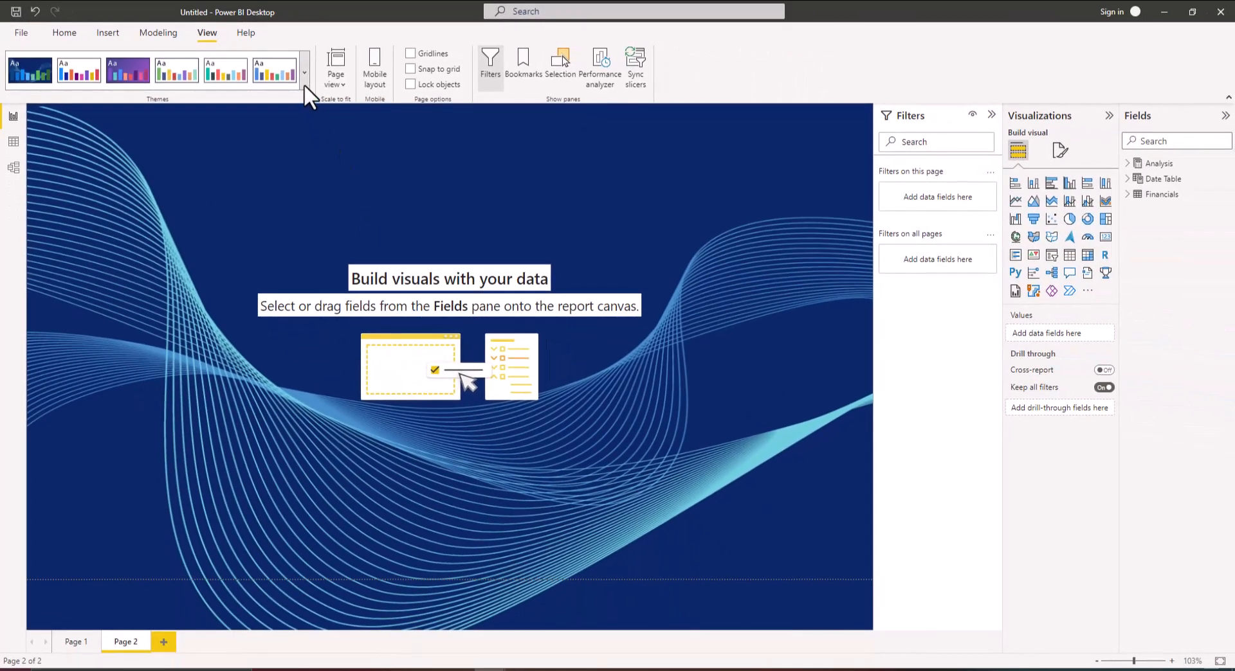
click(304, 84)
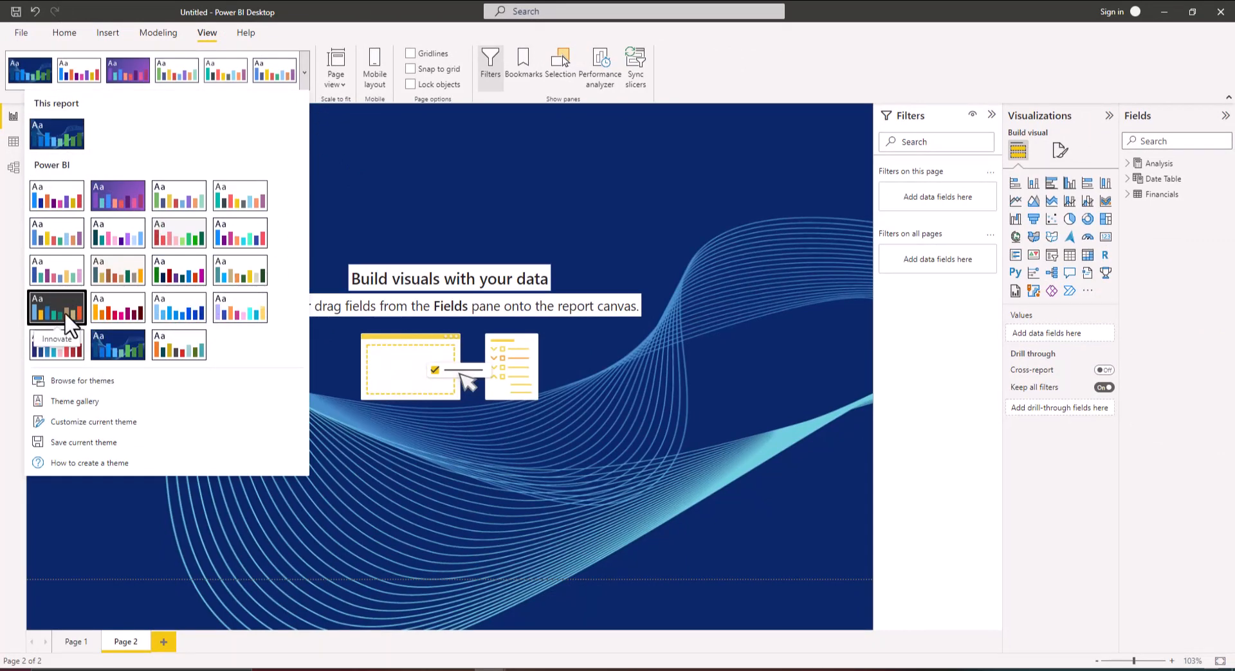
click(64, 310)
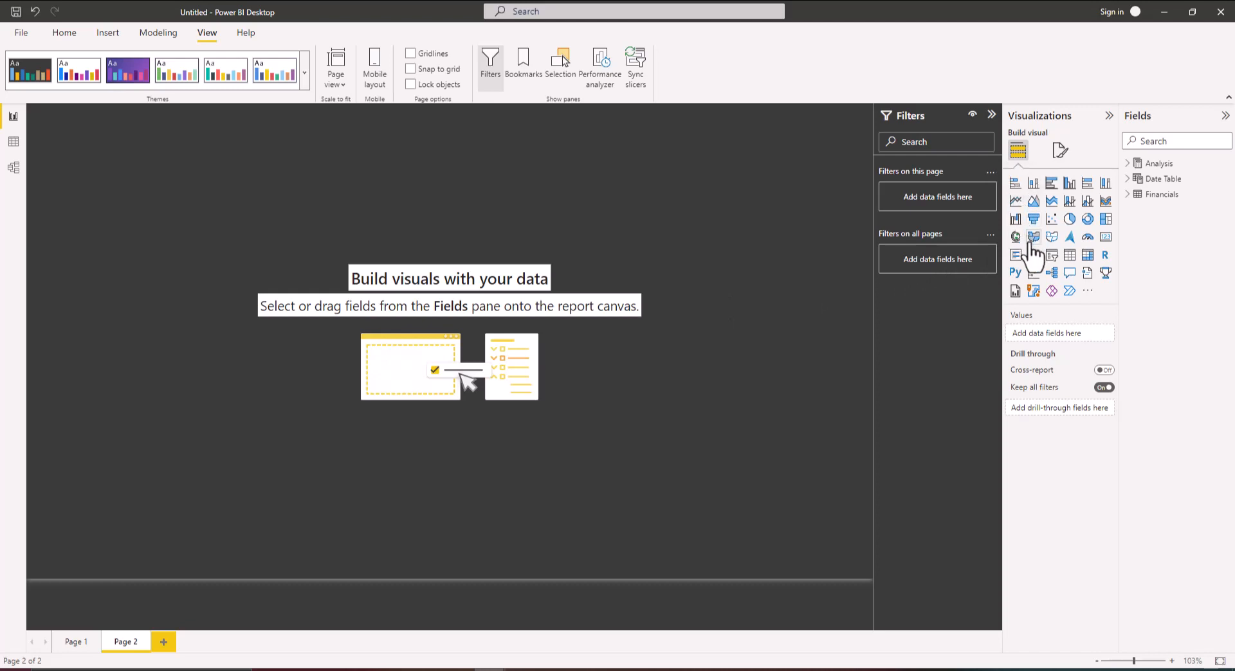
Insert a pie chart and add the Financials Country field as its legend
click(1069, 220)
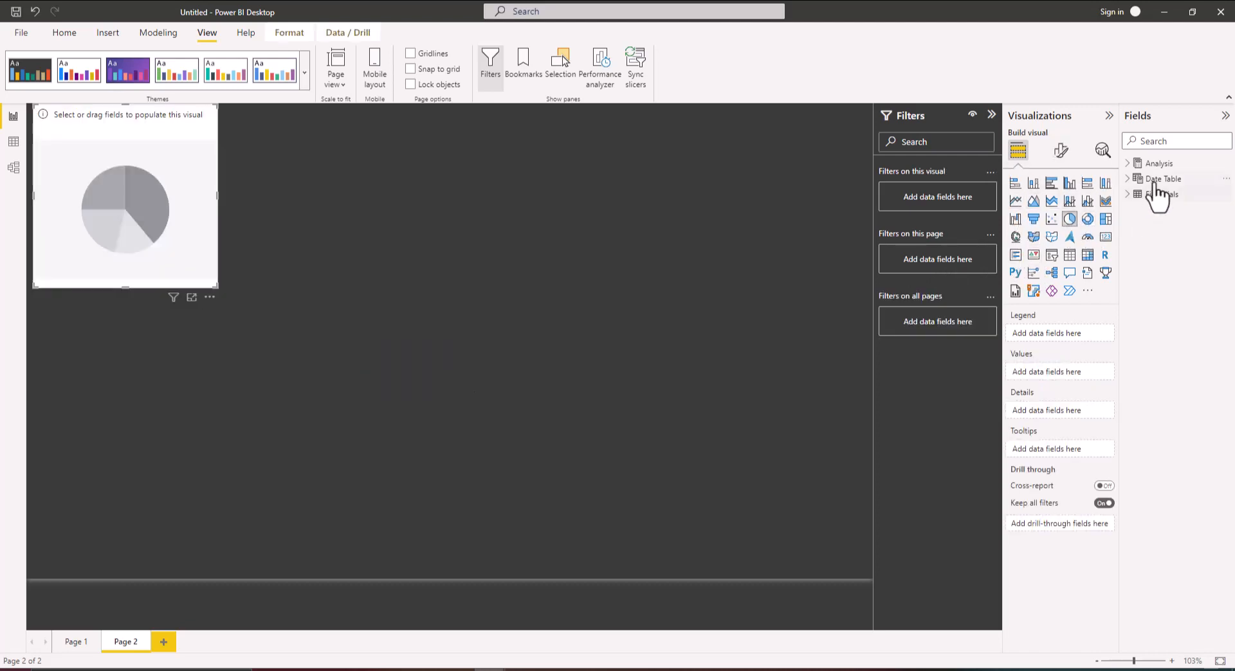
click(1133, 197)
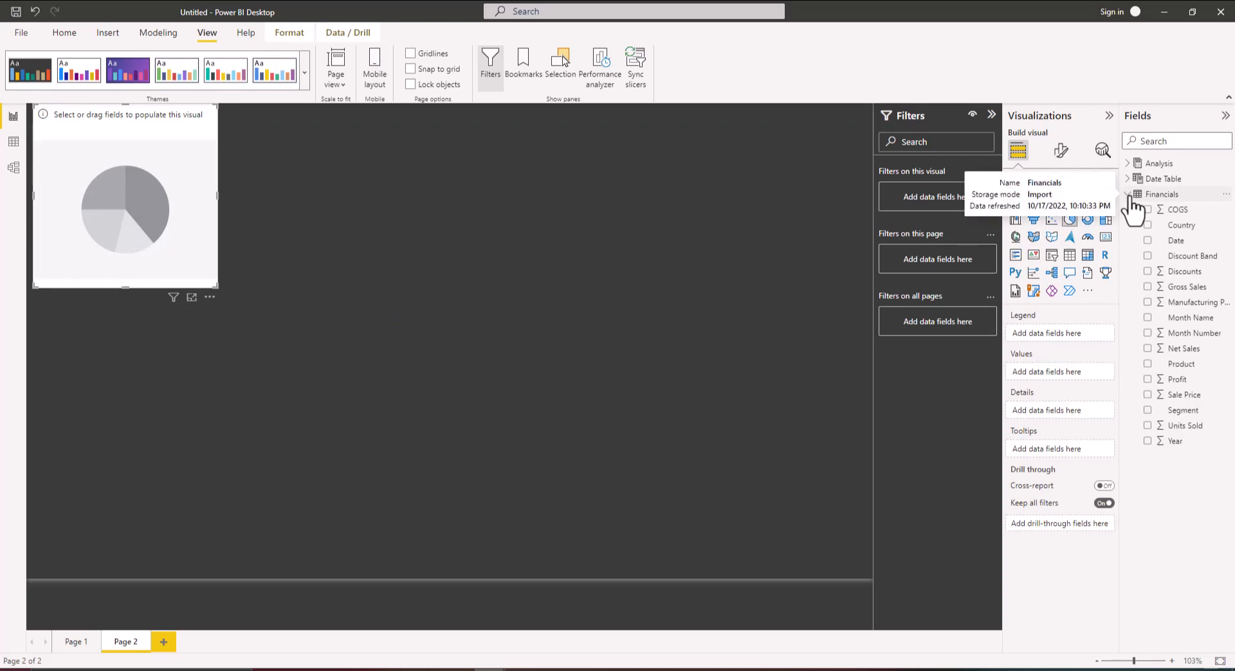
click(1148, 225)
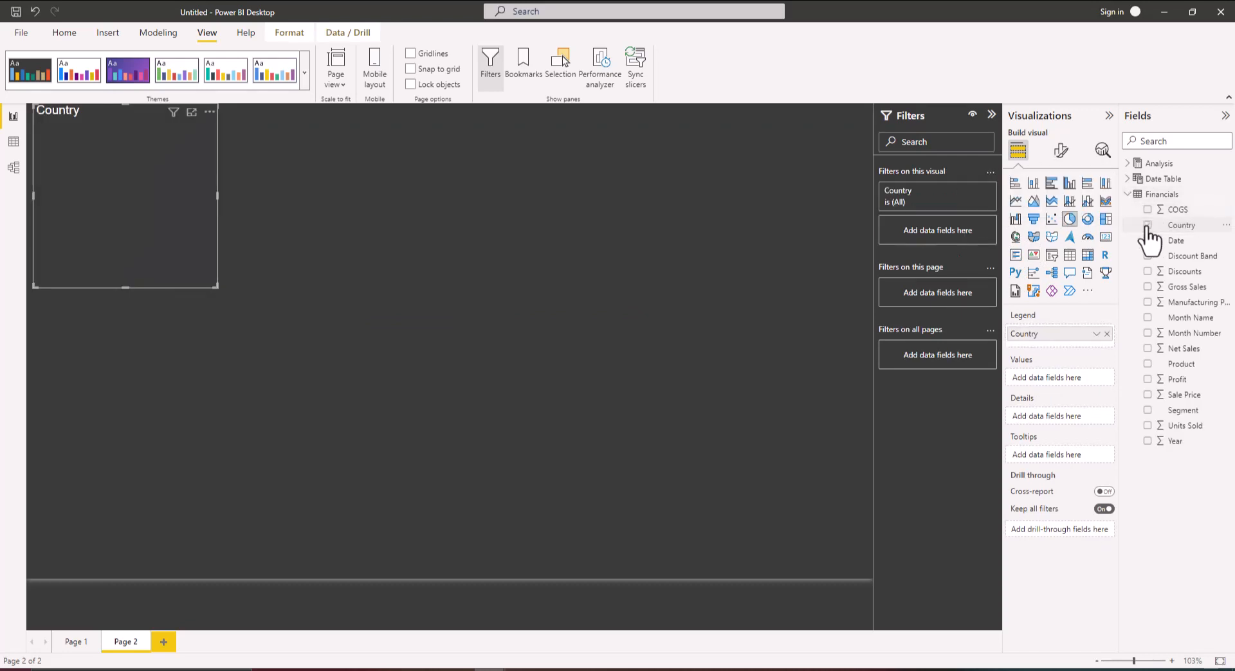
Add the Analysis Orders measure as the pie chart's values and enlarge the chart
click(1133, 165)
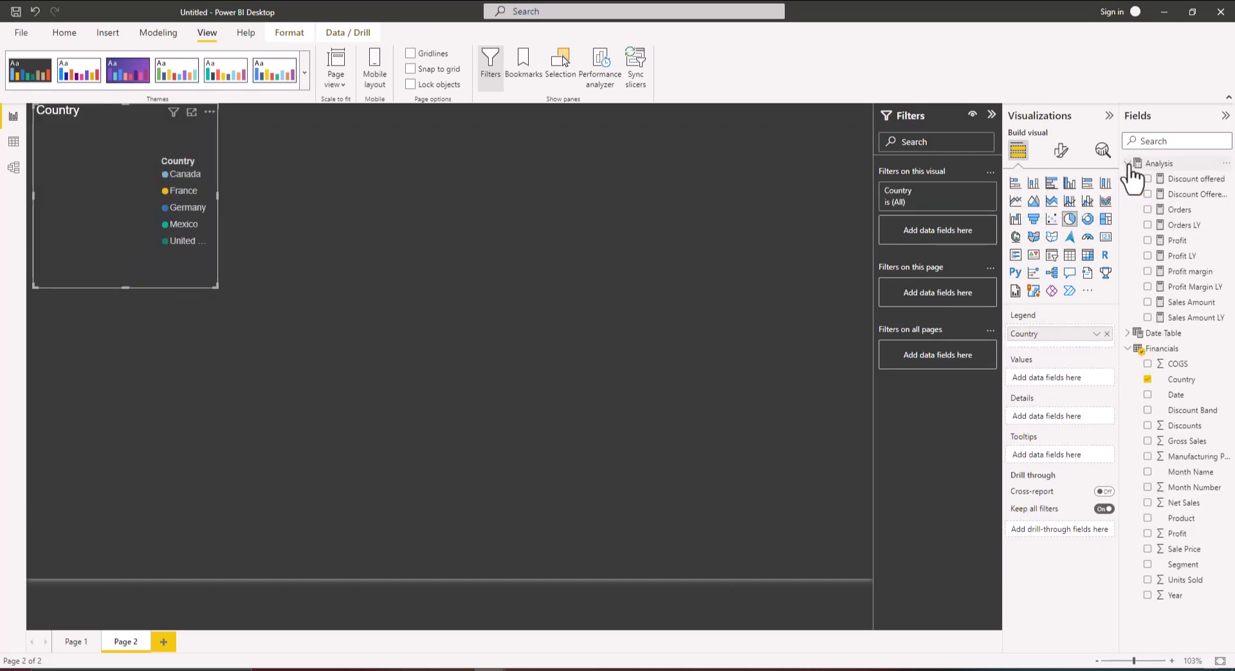
click(1148, 210)
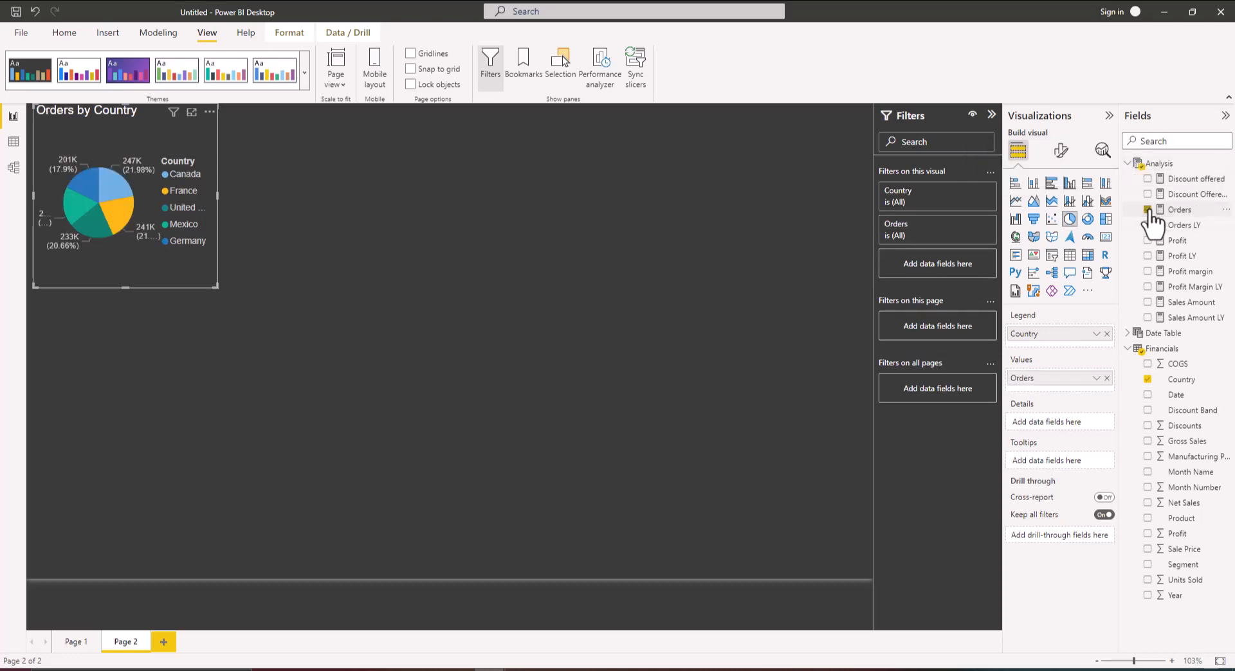
drag(216, 285, 484, 437)
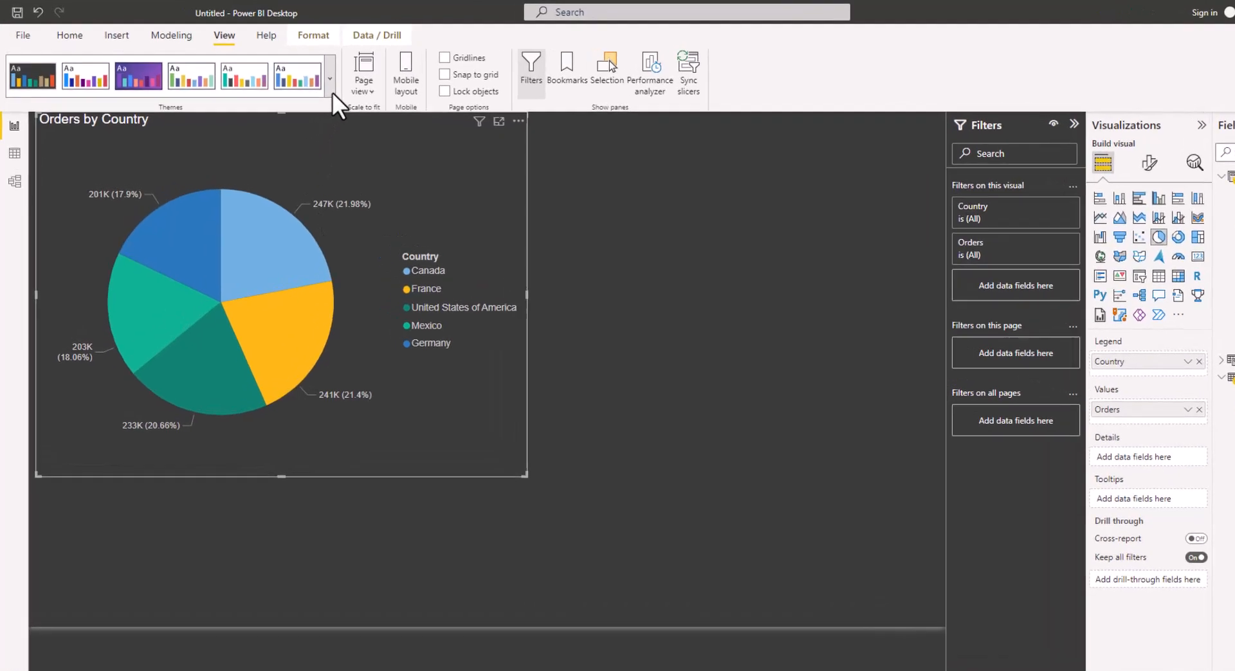
Switch the report back to the Default theme and delete the pie chart
click(396, 106)
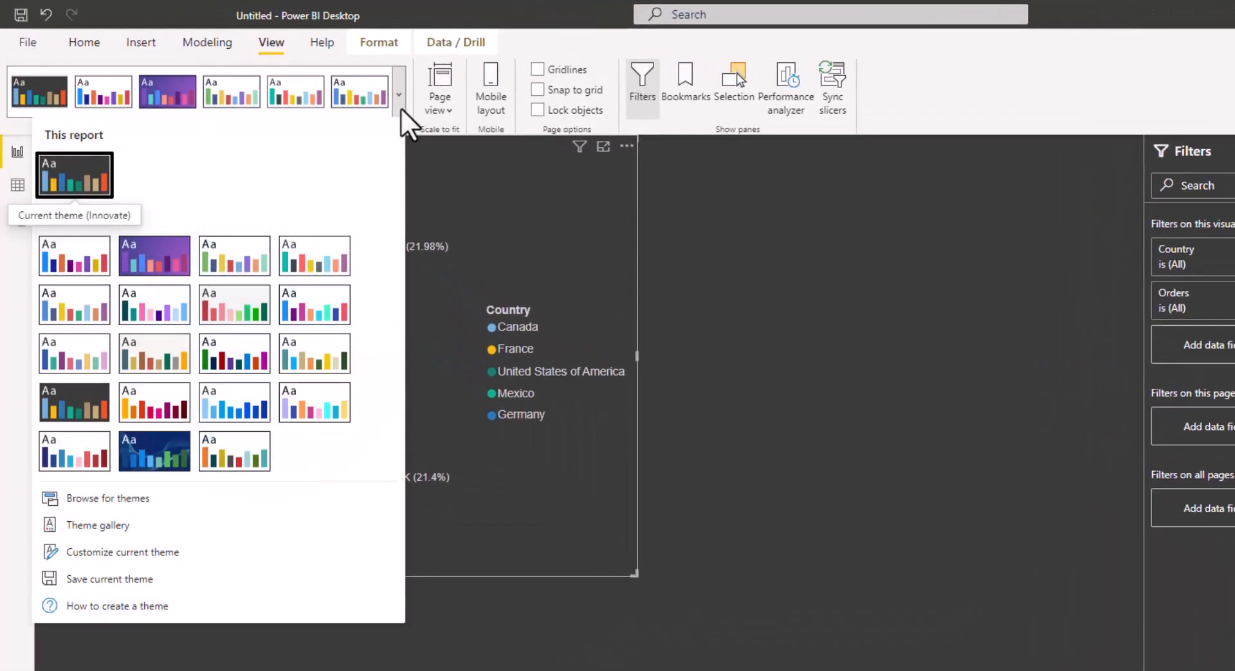
click(55, 267)
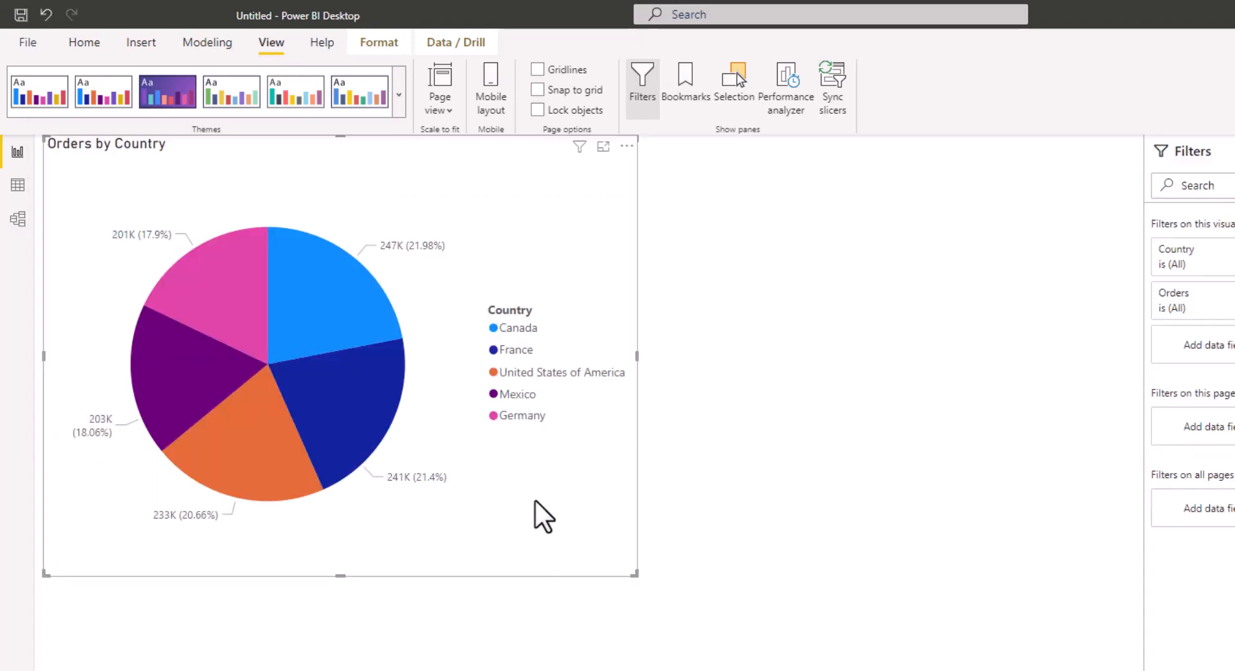
key(Delete)
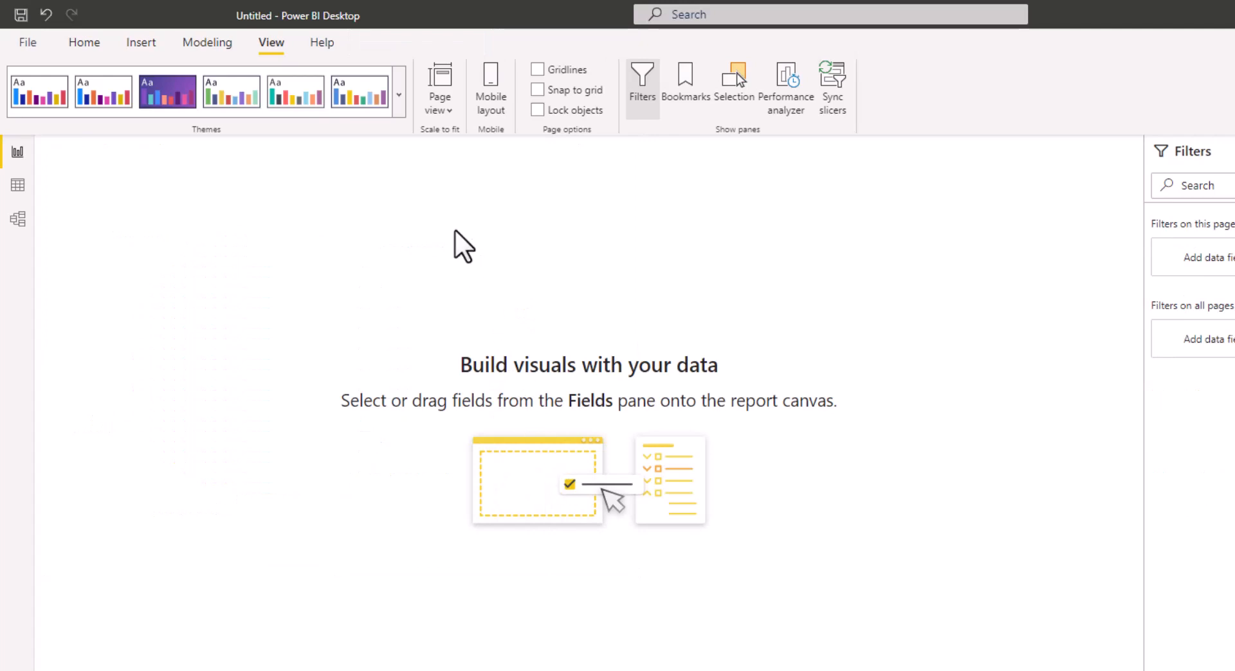
Open the current theme for customization and name the custom theme Guided Project
click(399, 110)
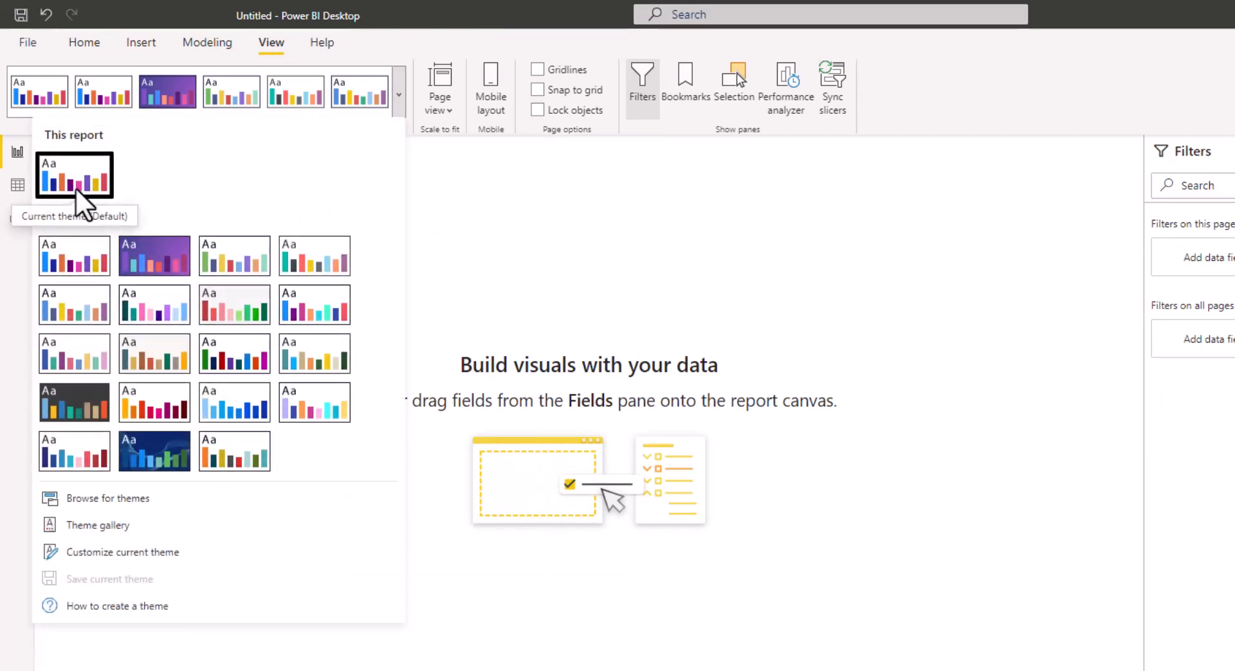
click(126, 554)
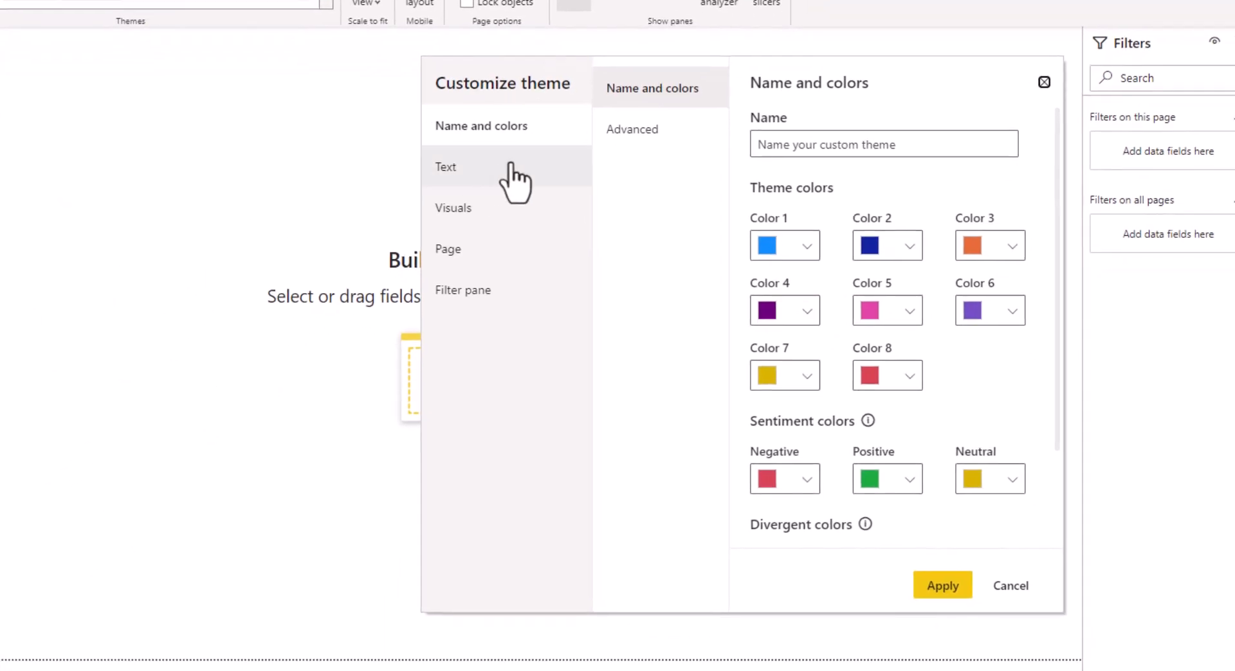
click(839, 149)
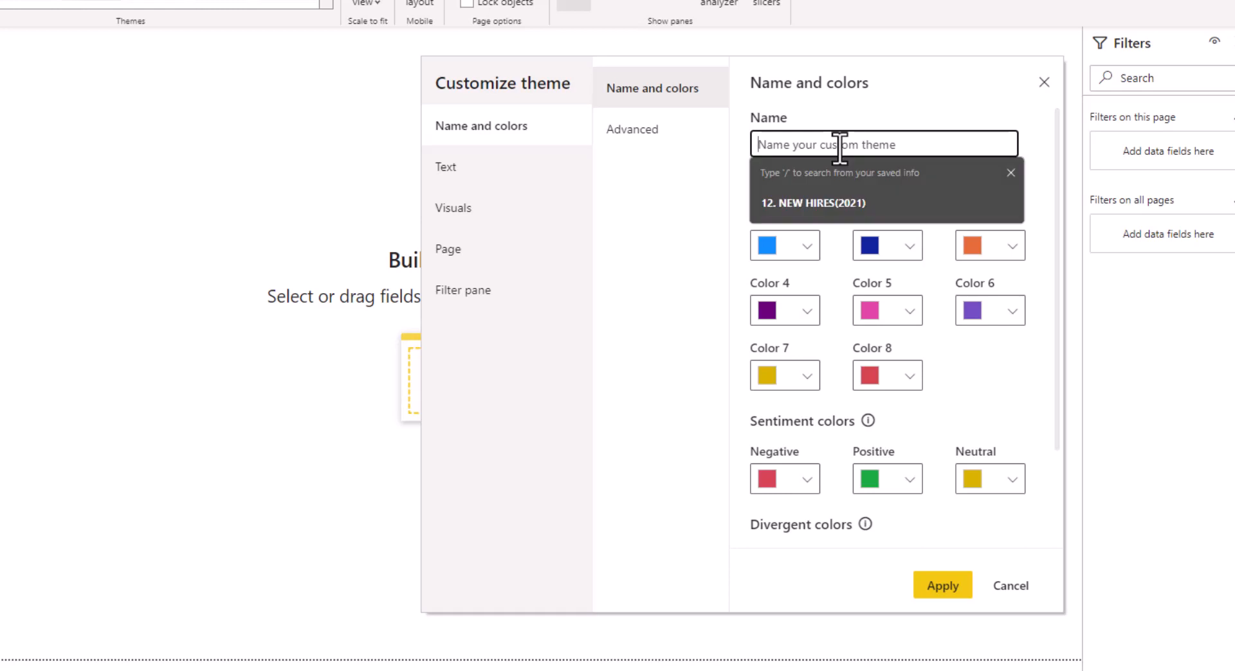
text(Guided Projec)
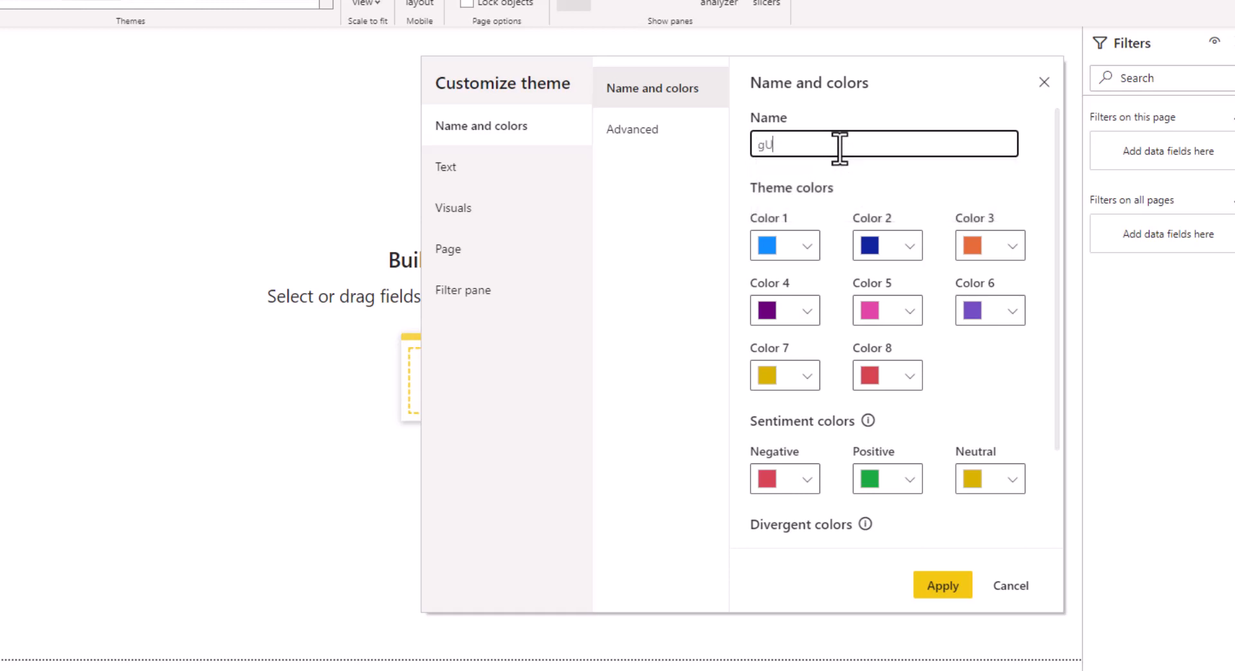
text(t)
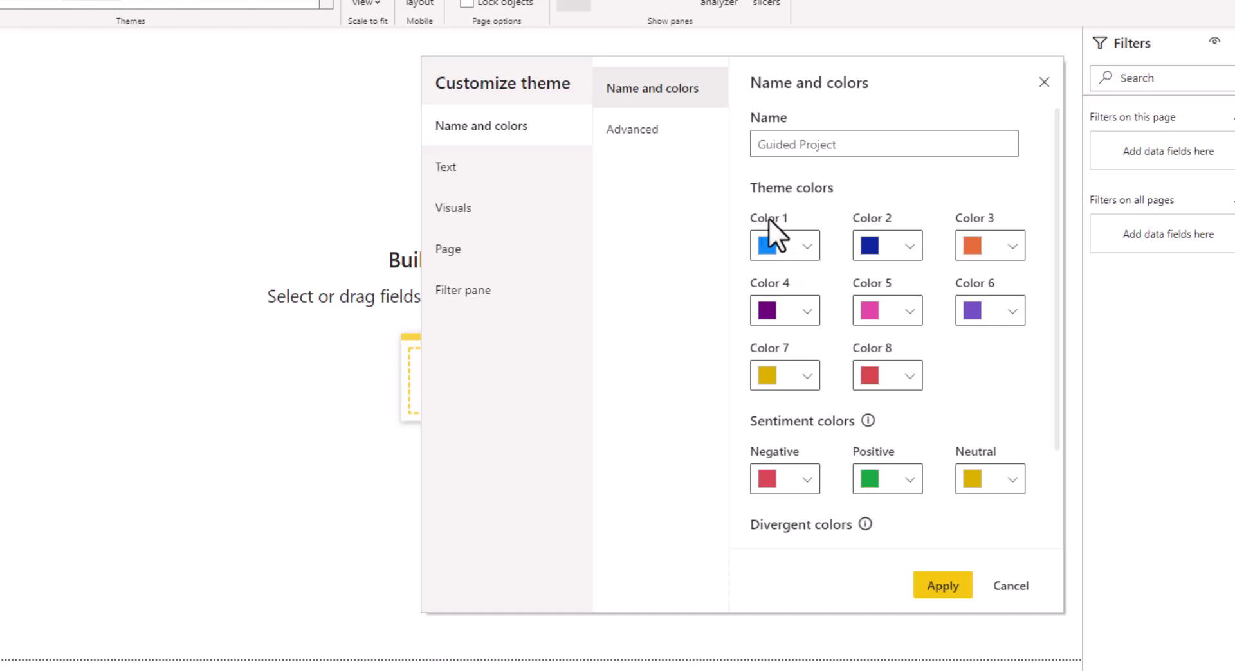
Set theme Color 1 to hex 09069D
click(808, 240)
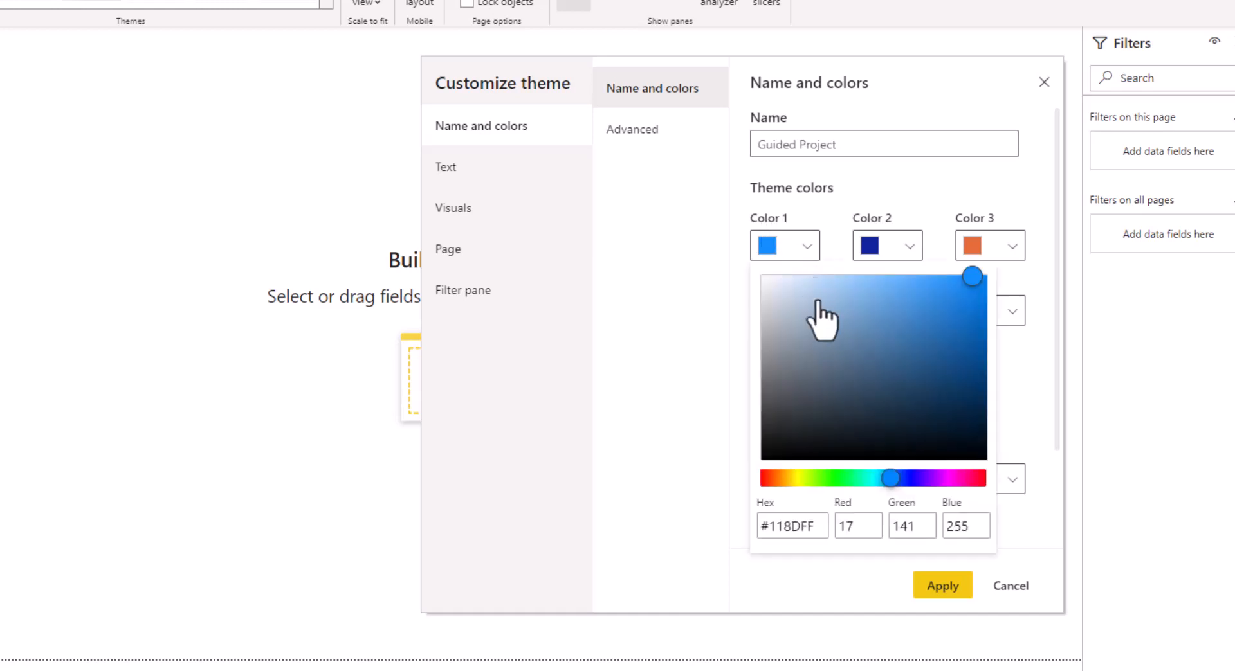
click(773, 529)
drag(773, 529, 818, 526)
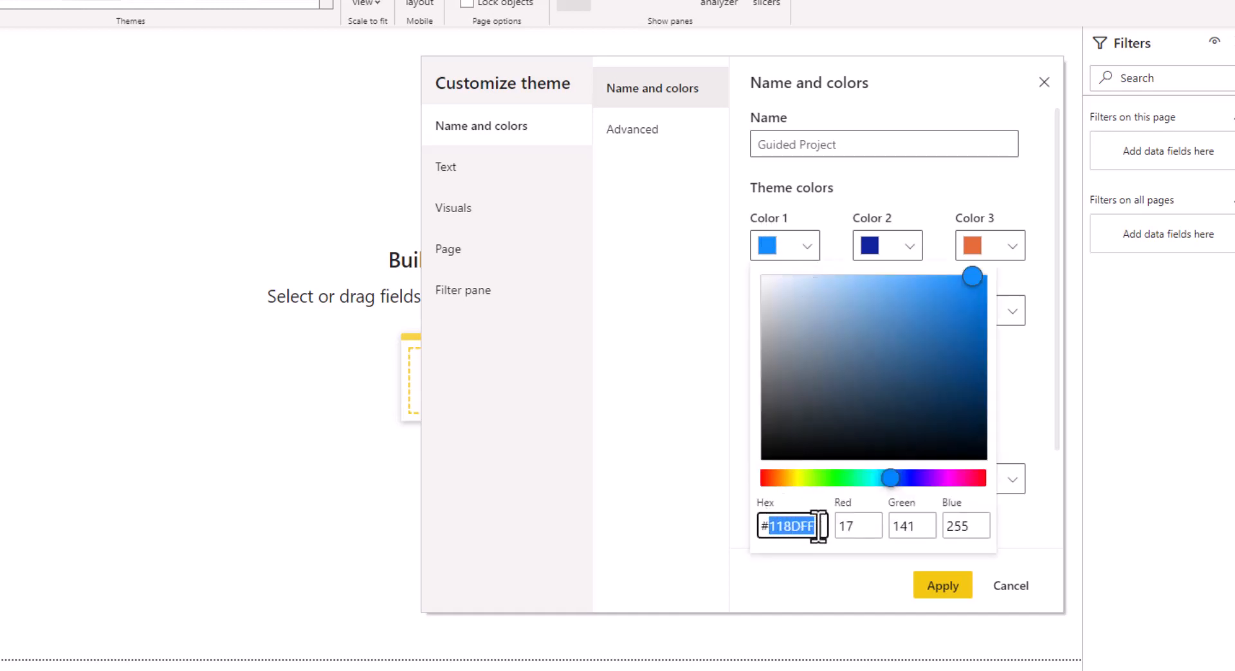
text(090)
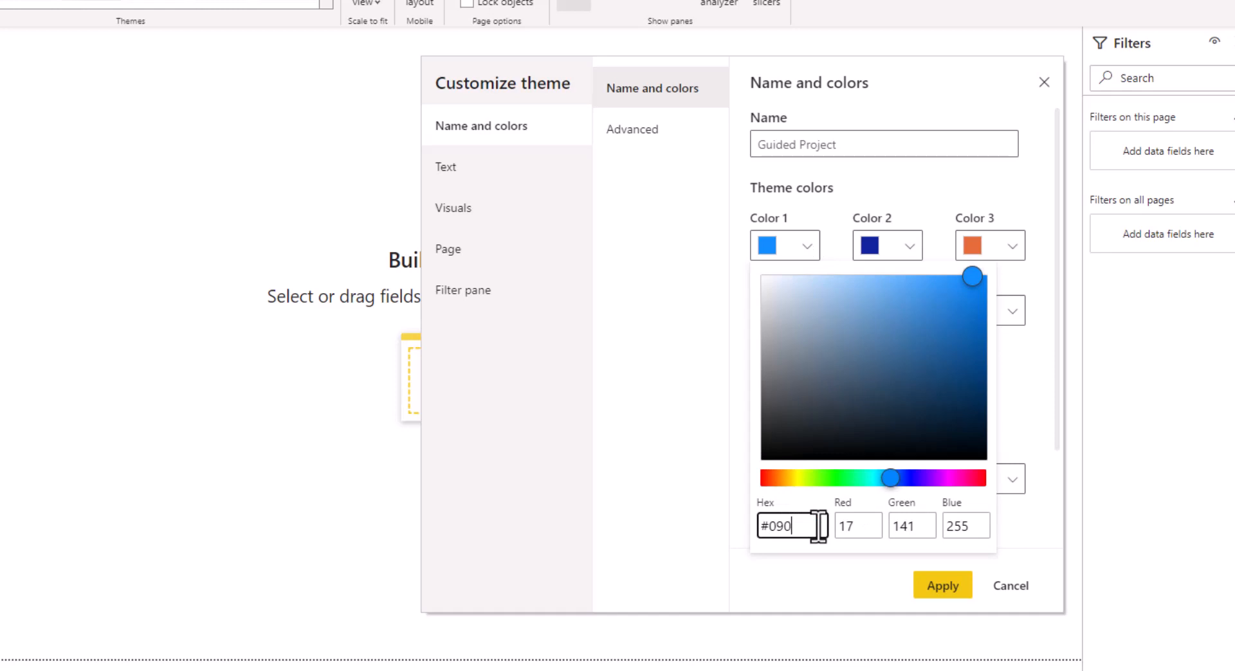
text(69D)
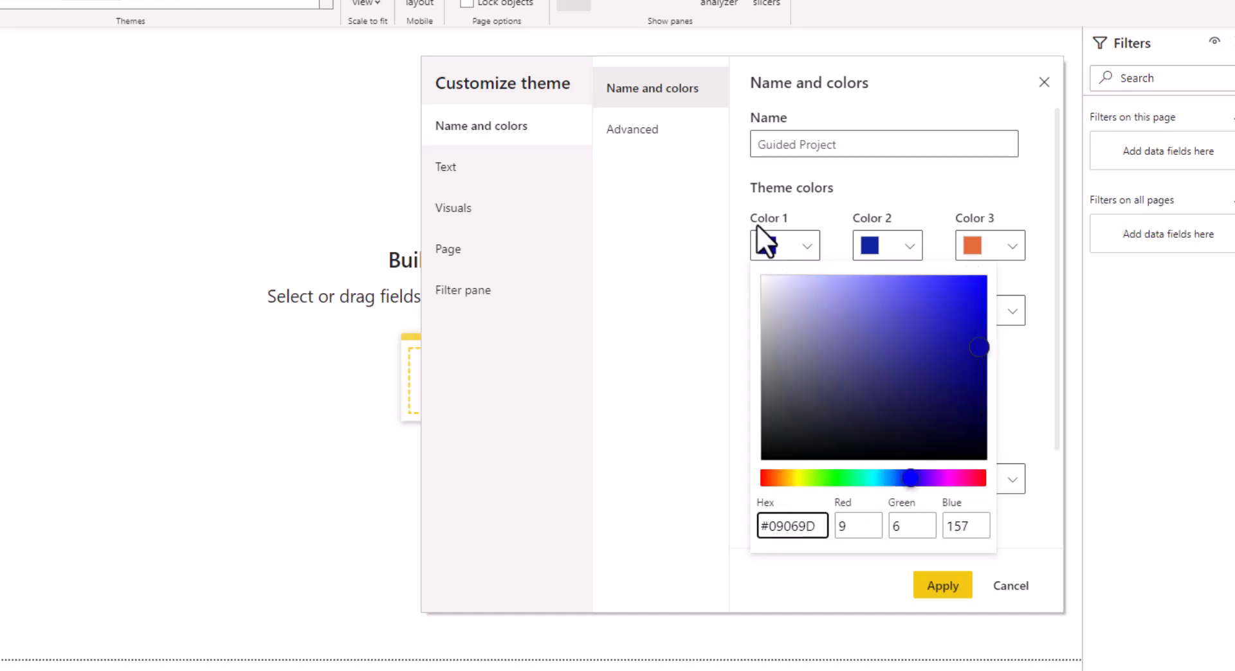
click(1029, 377)
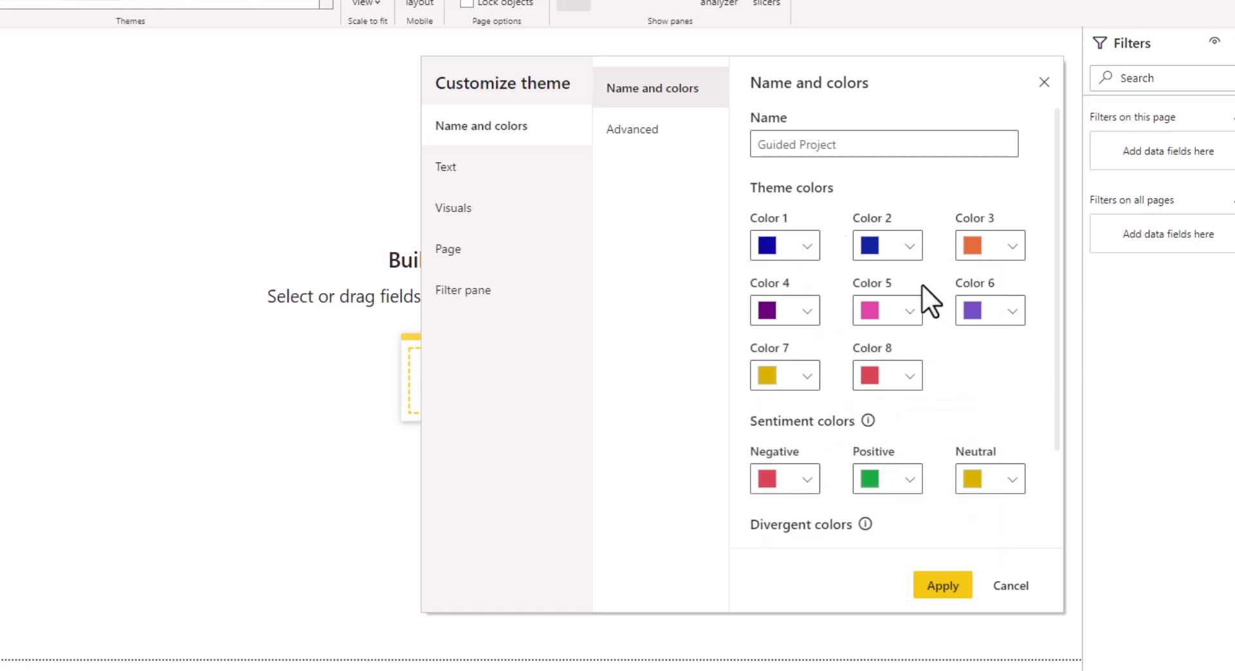
Set theme Color 2 to hex FF9147
click(909, 253)
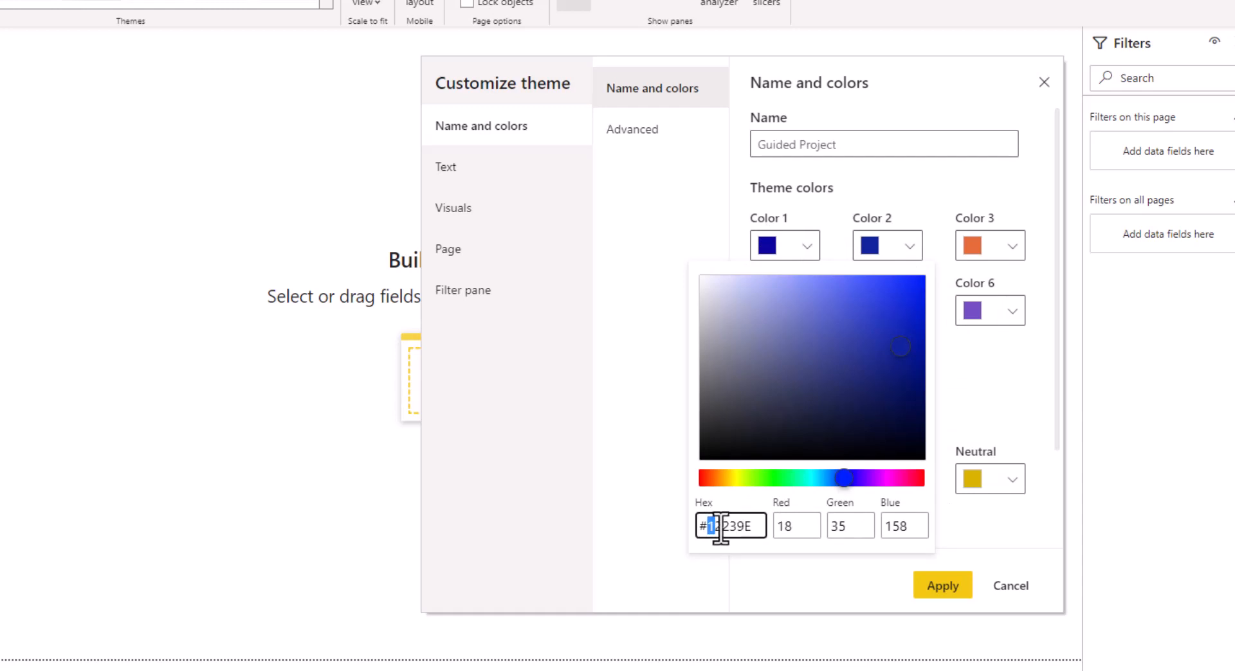
mouse_move(711, 526)
mouse_down()
mouse_move(757, 526)
mouse_move(733, 526)
mouse_up()
key(BackSpace)
text(FF9)
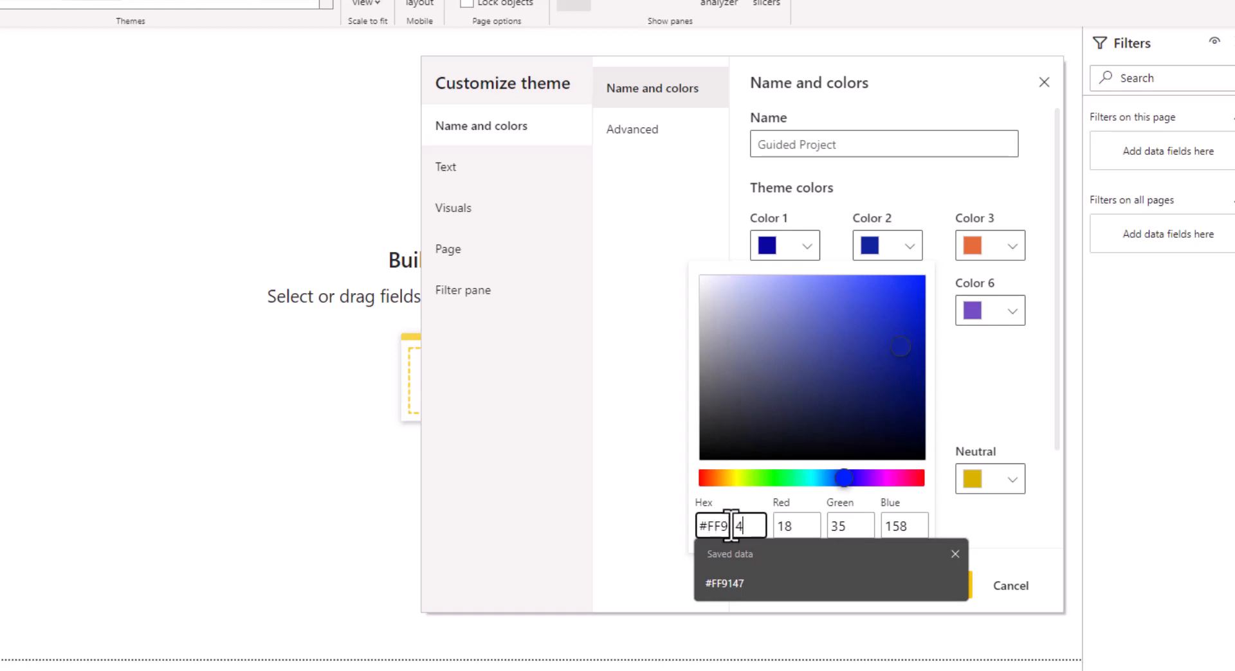
text(147)
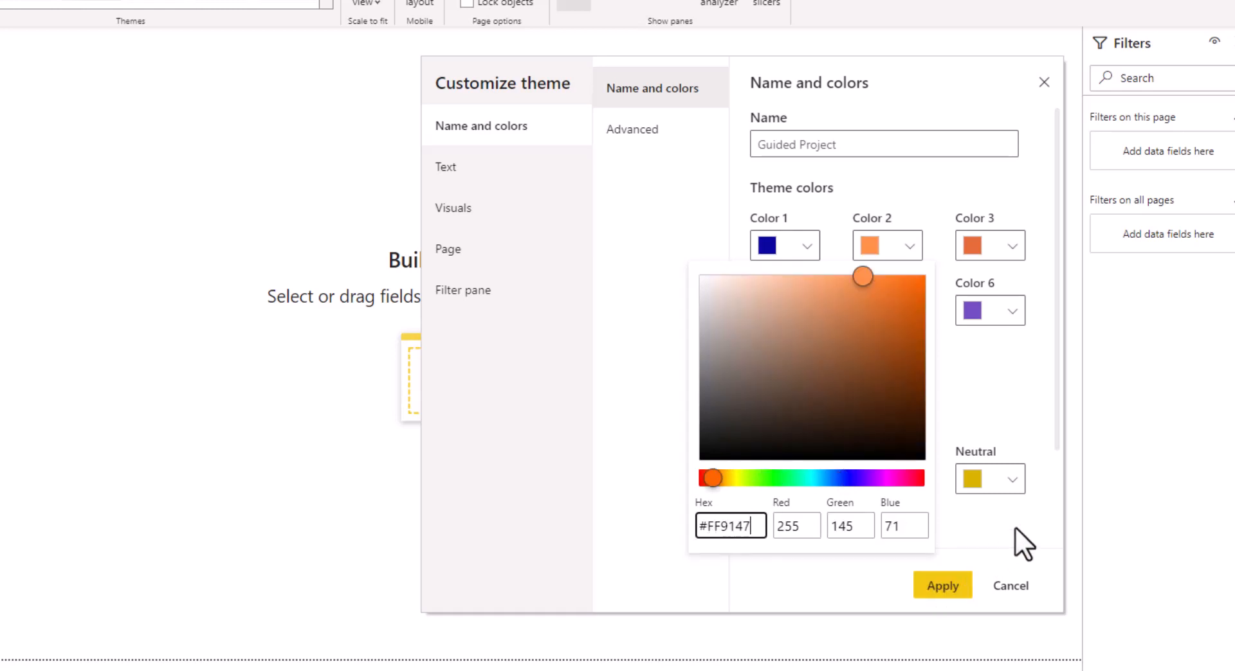
click(1013, 526)
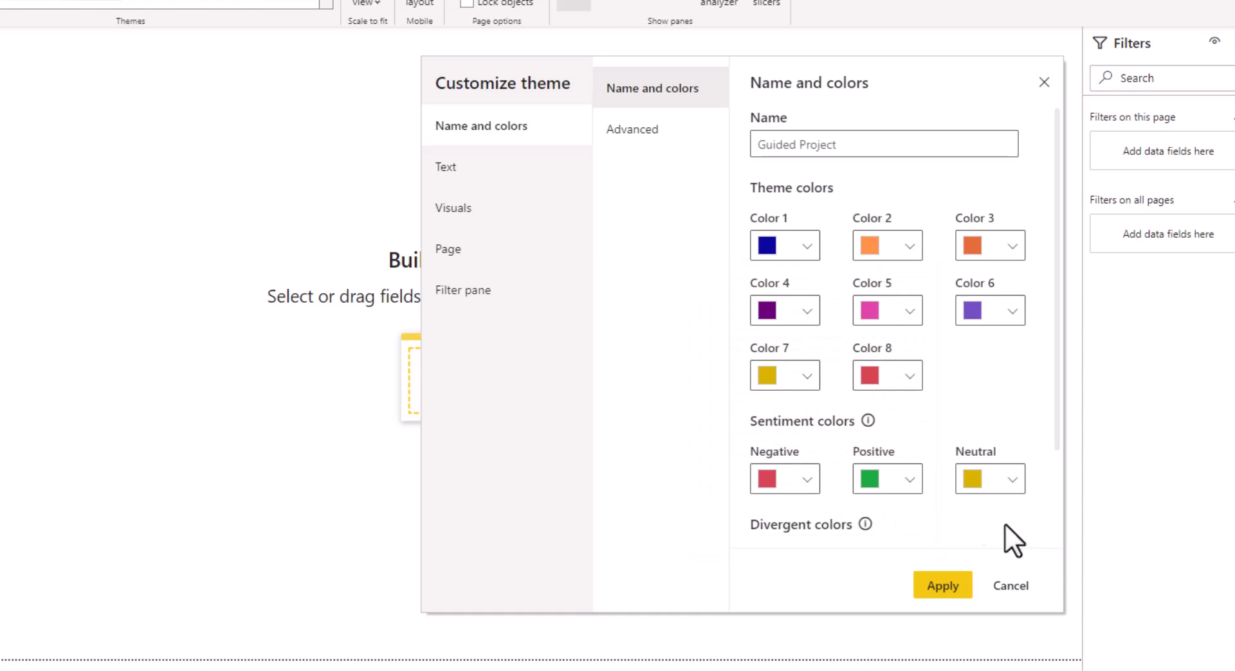
Set theme Color 3 to hex FF9900
click(994, 241)
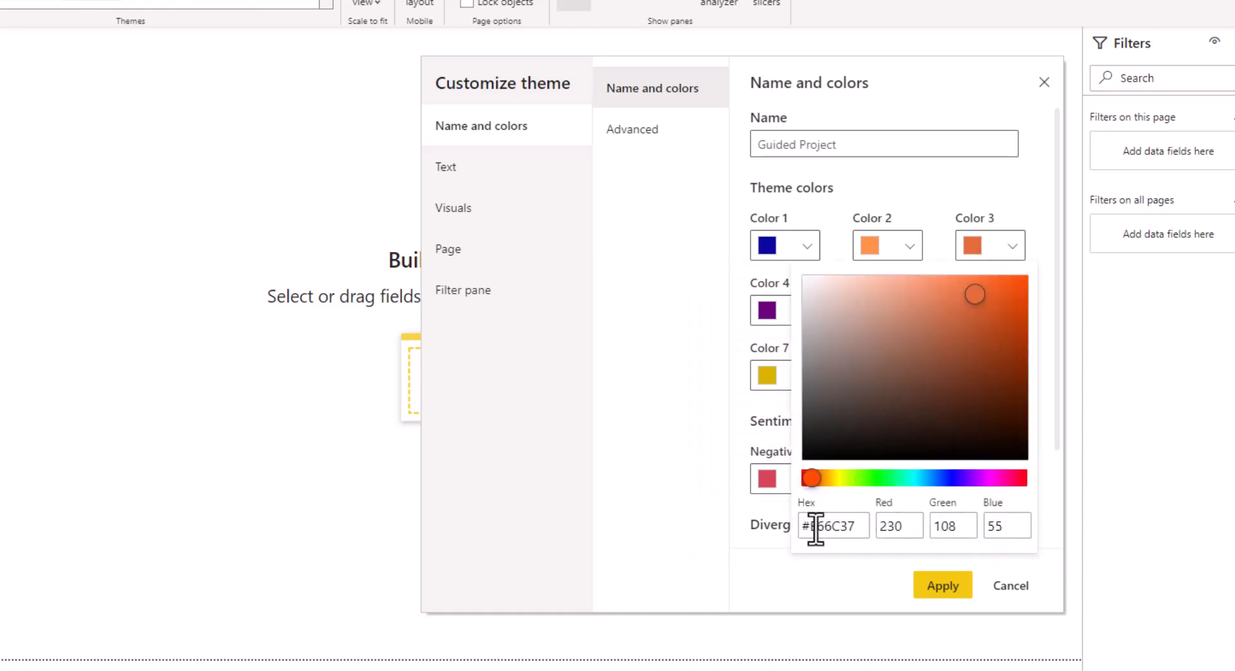
drag(814, 528, 871, 527)
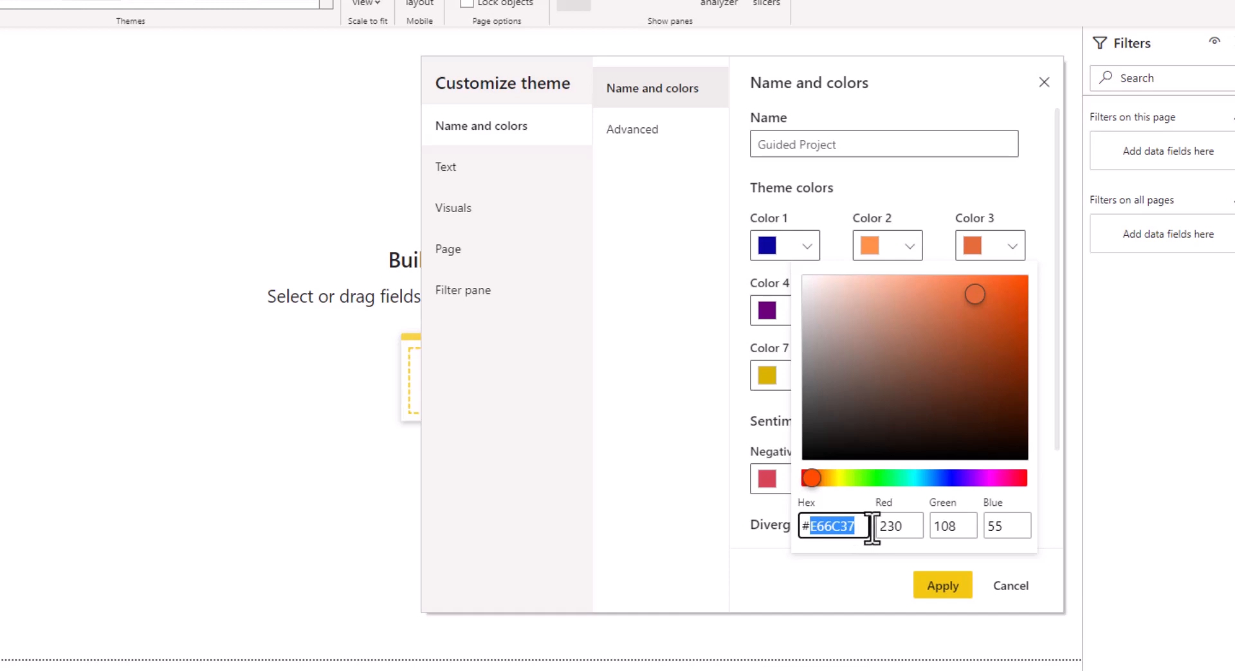
text(FF)
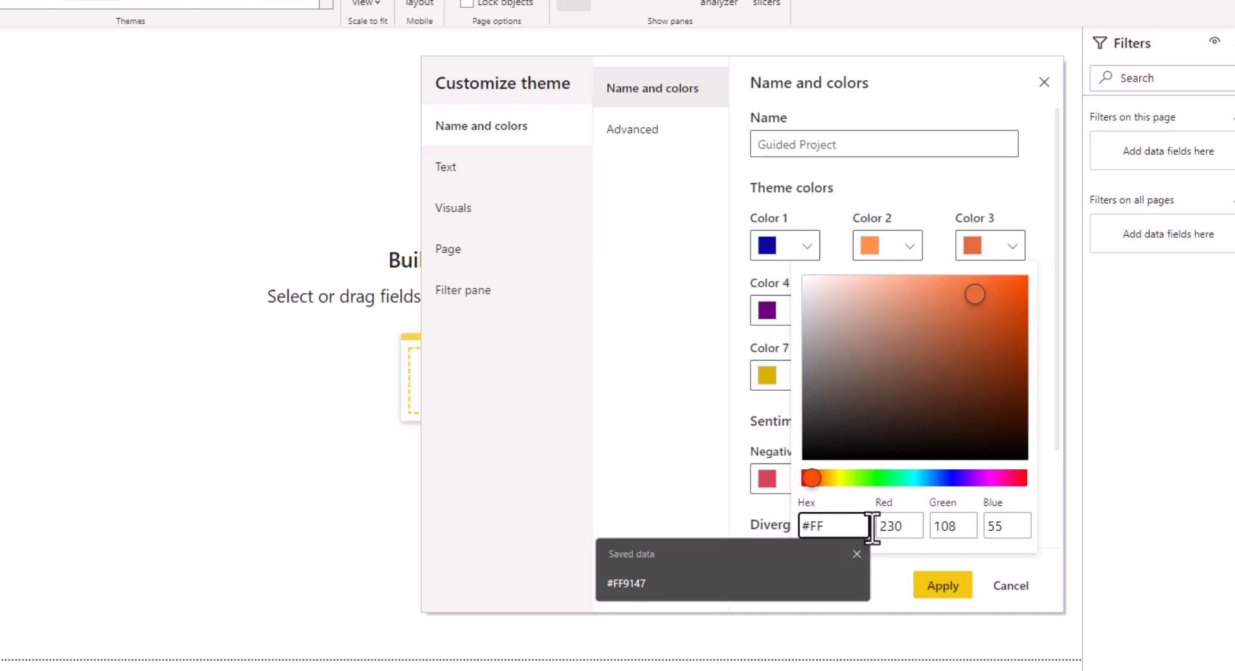
text(9900)
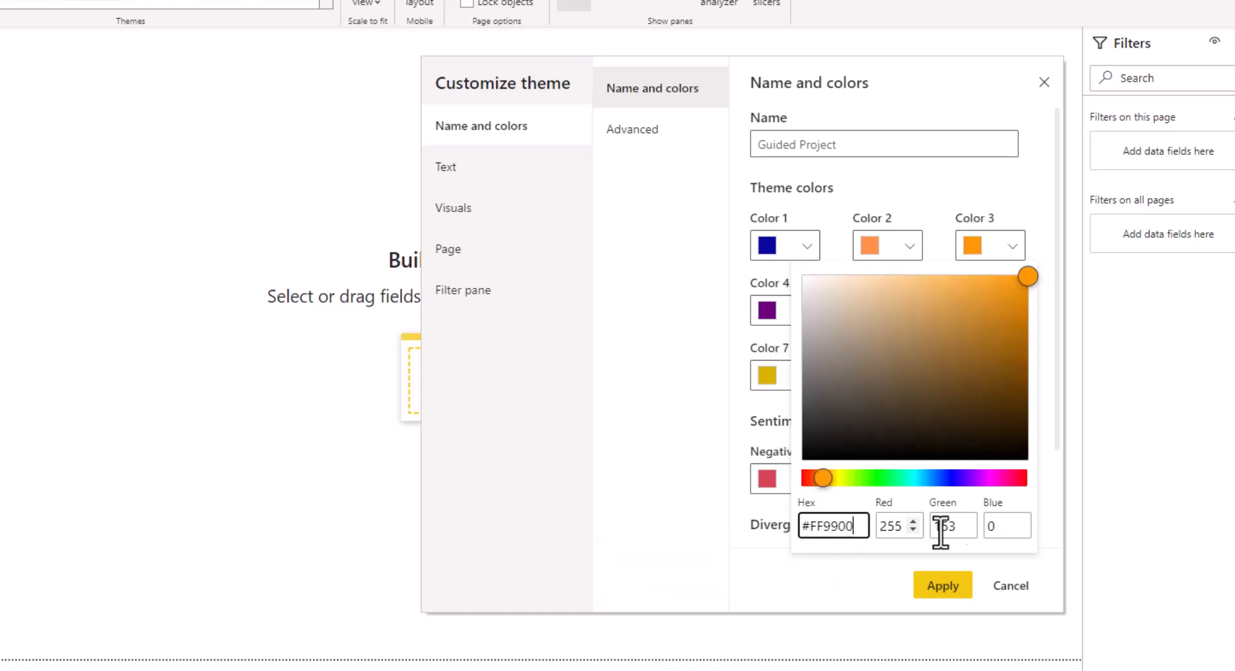
key(Return)
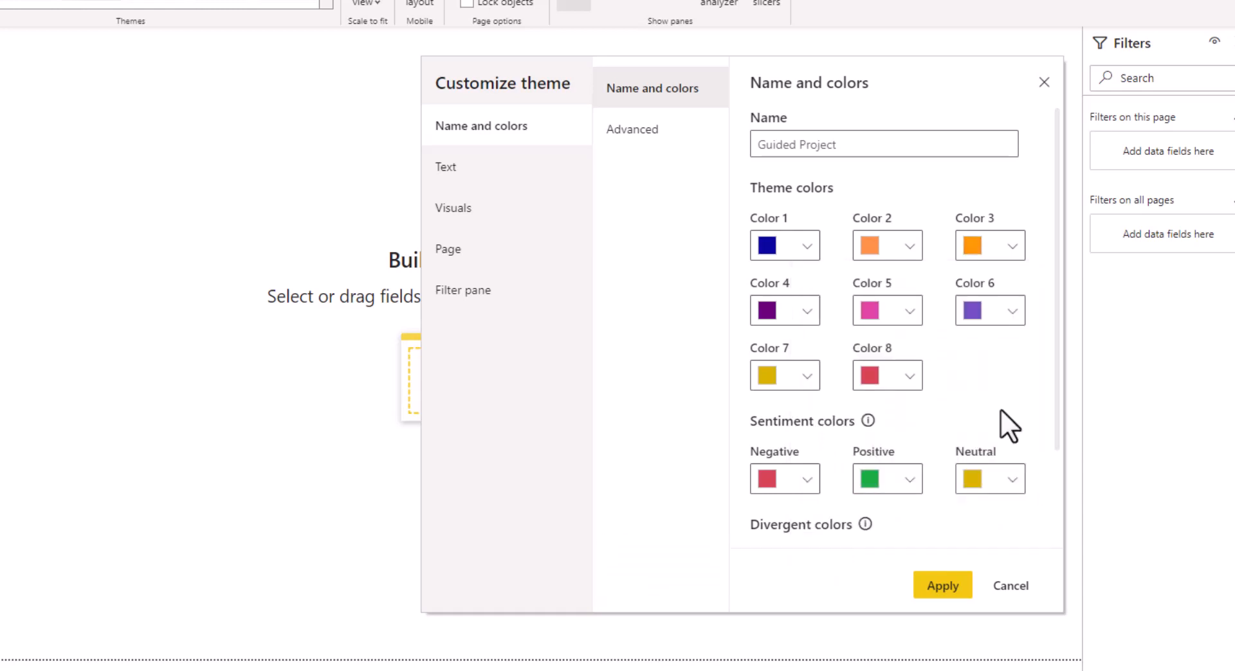
Set theme Color 4 to hex 3333CC
click(807, 311)
drag(605, 429, 648, 429)
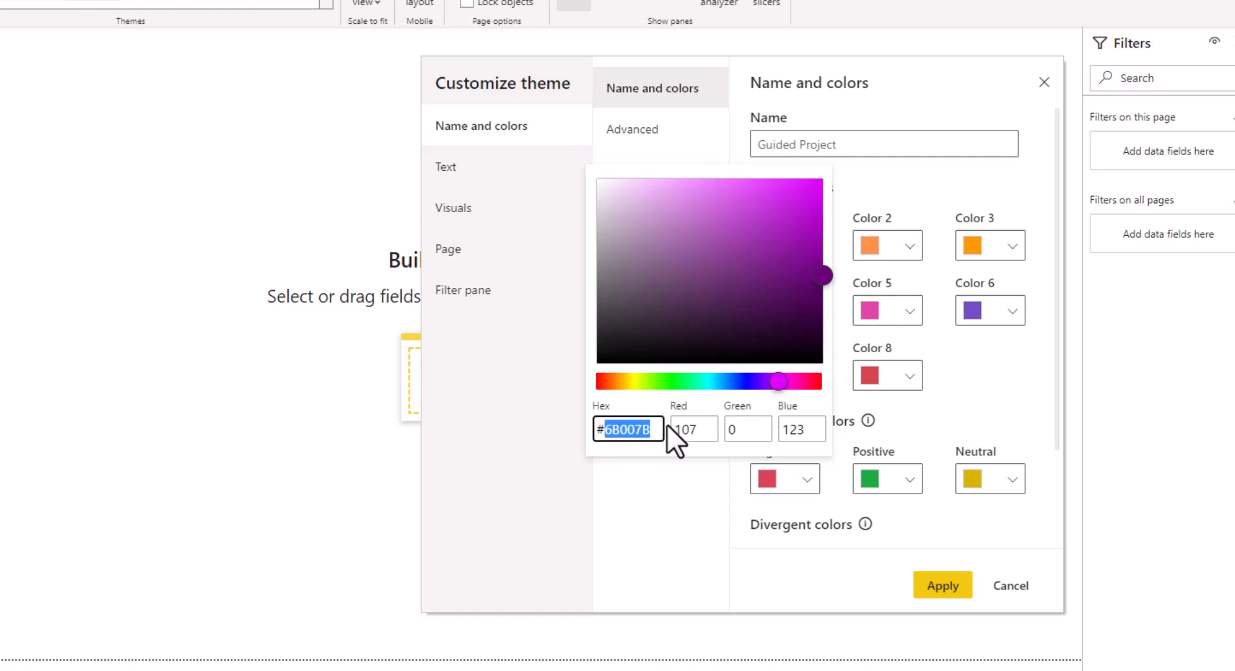
text(3333)
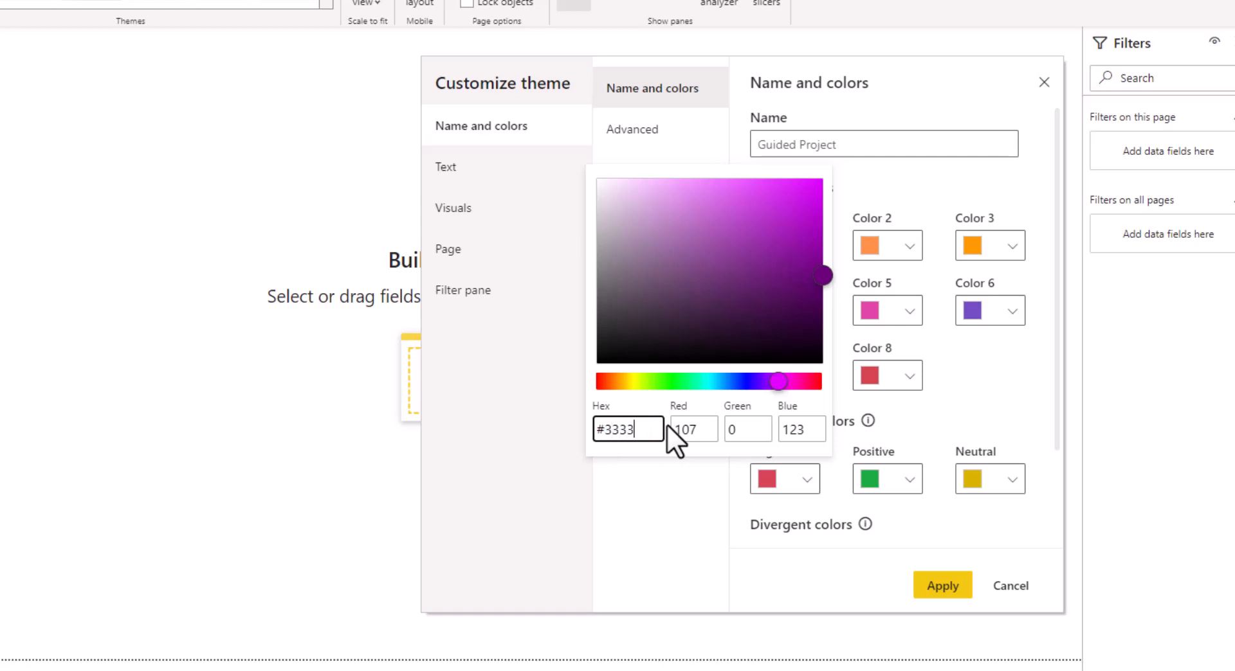
text(CC)
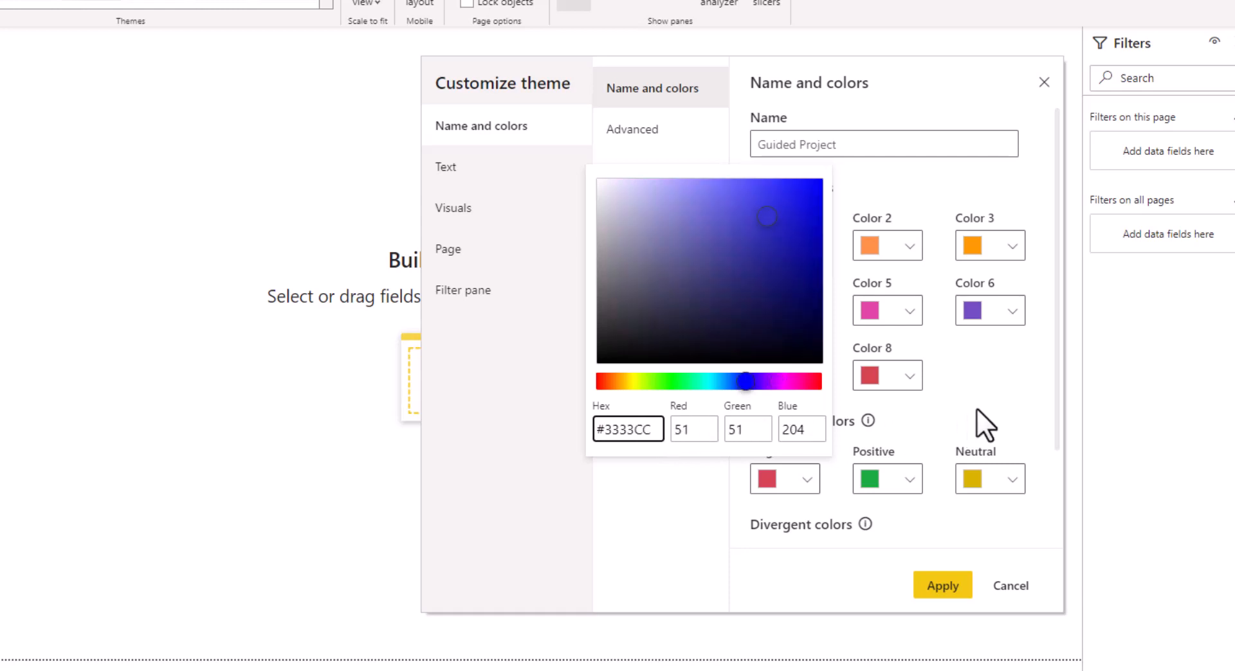
Set the title text font family to Segoe UI in the theme's text settings
click(998, 396)
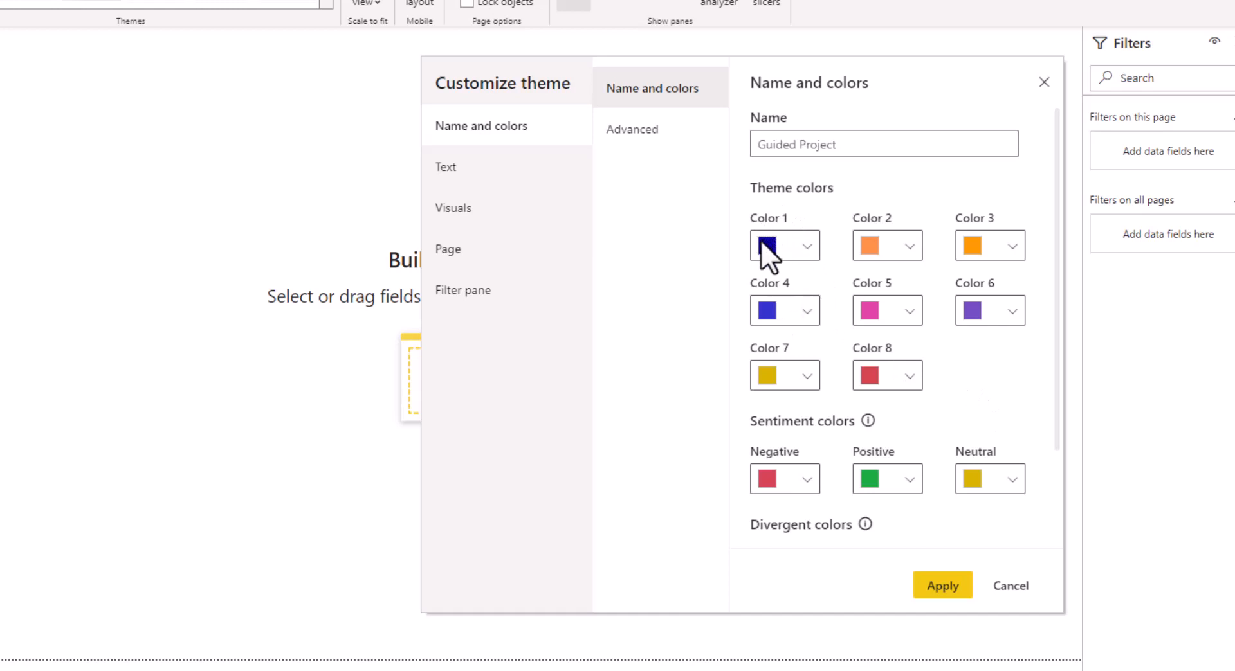
click(469, 177)
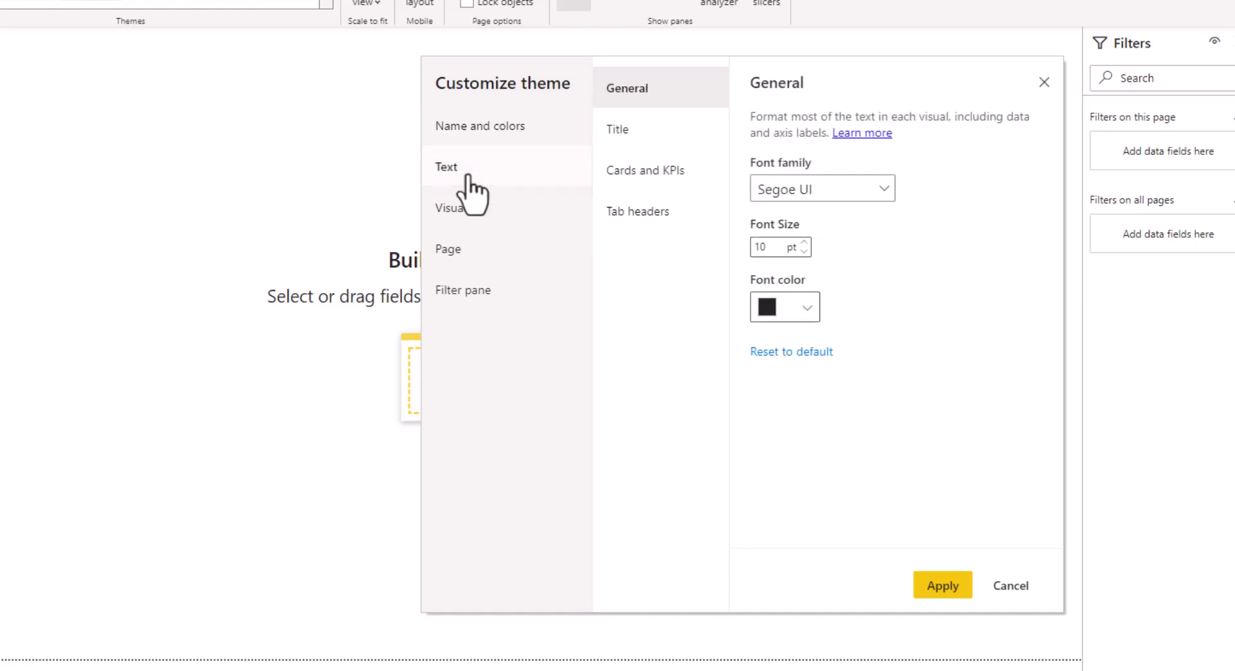
click(622, 132)
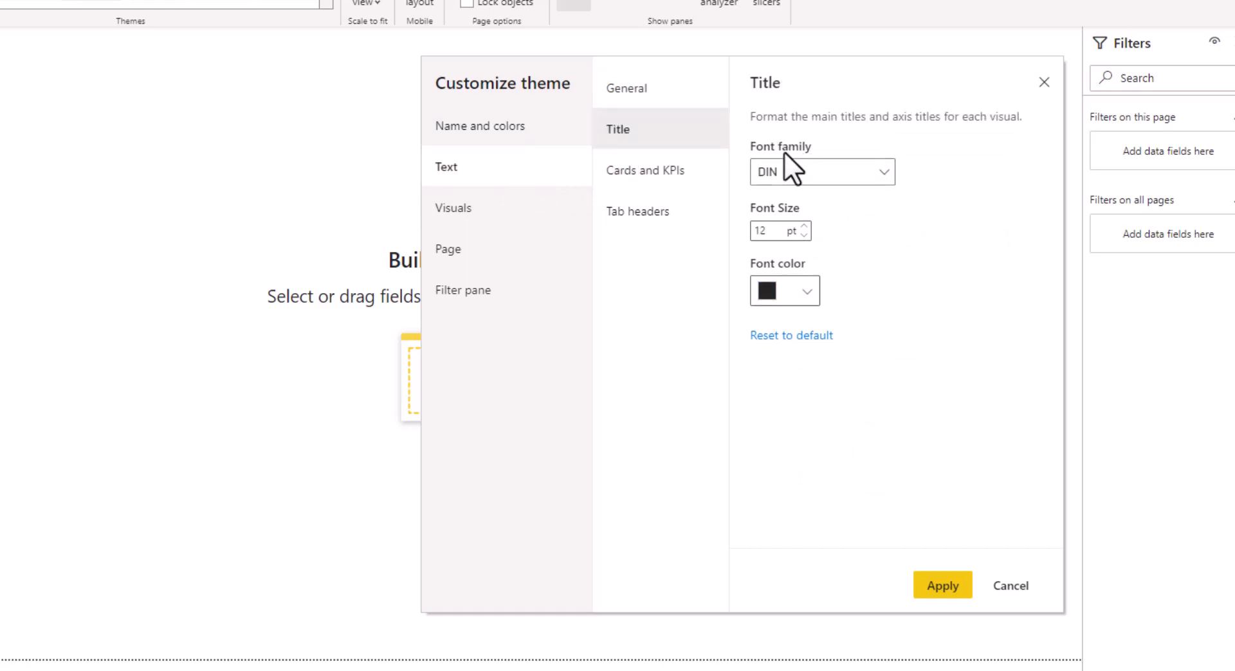
click(865, 182)
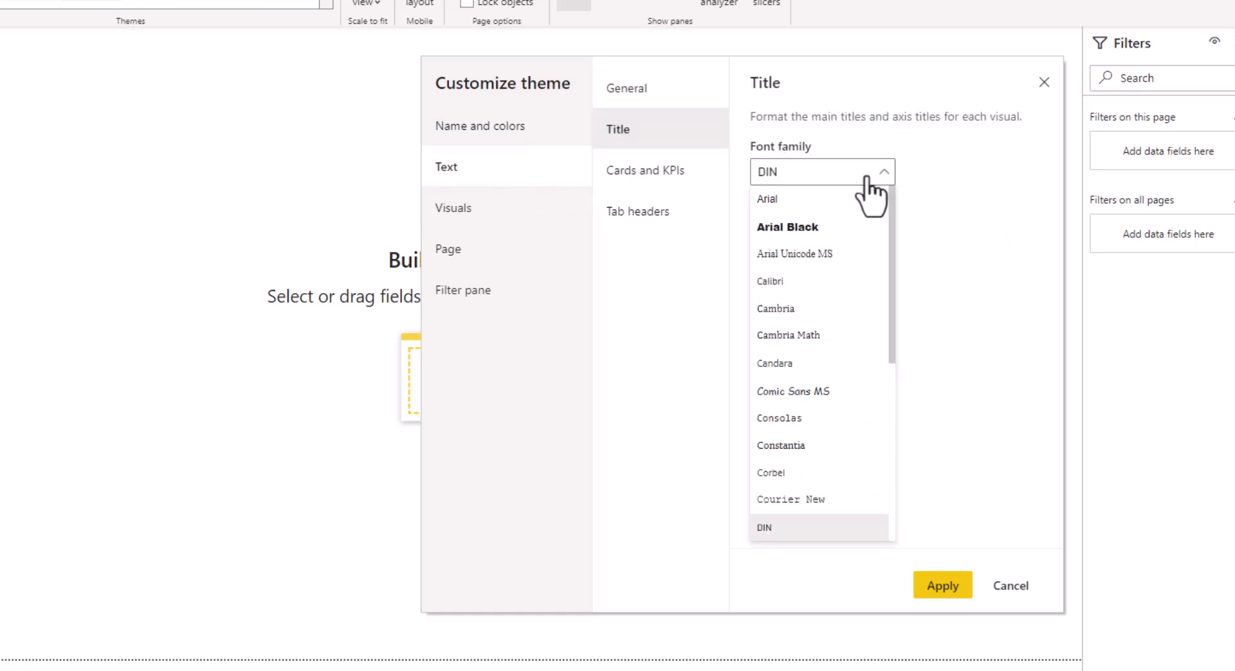
scroll(819, 467, down, 5)
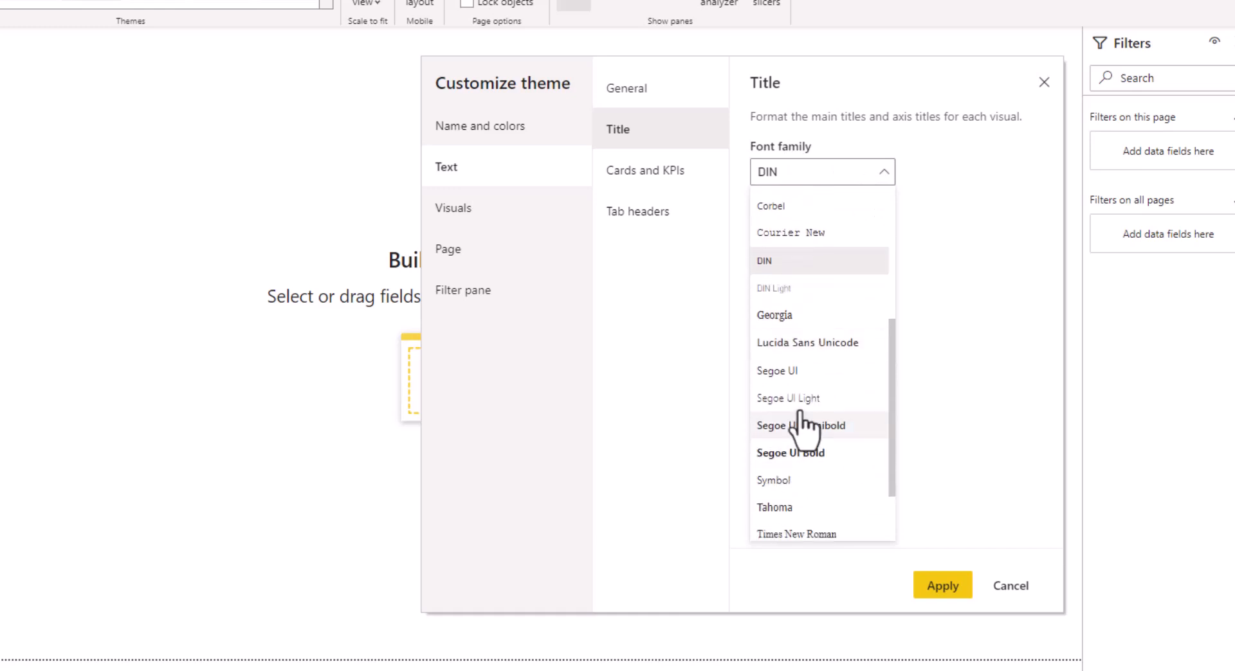
click(798, 372)
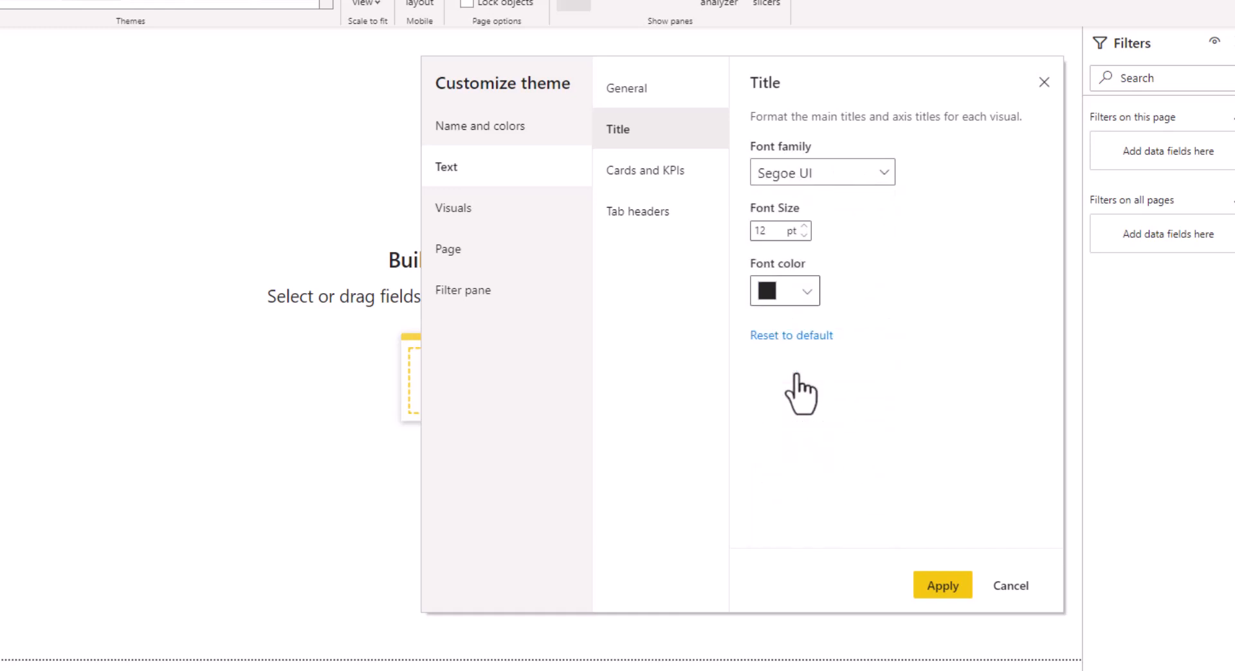
Set the Cards and KPIs font family to Segoe UI
click(663, 173)
click(865, 183)
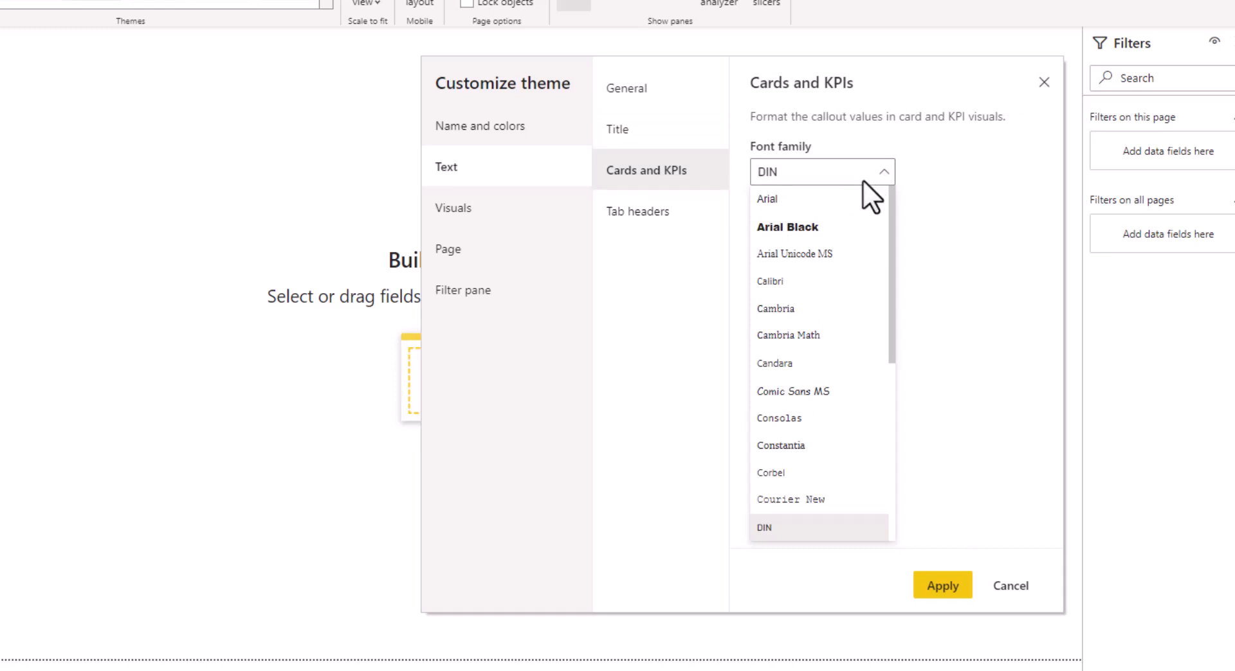
scroll(820, 512, down, 4)
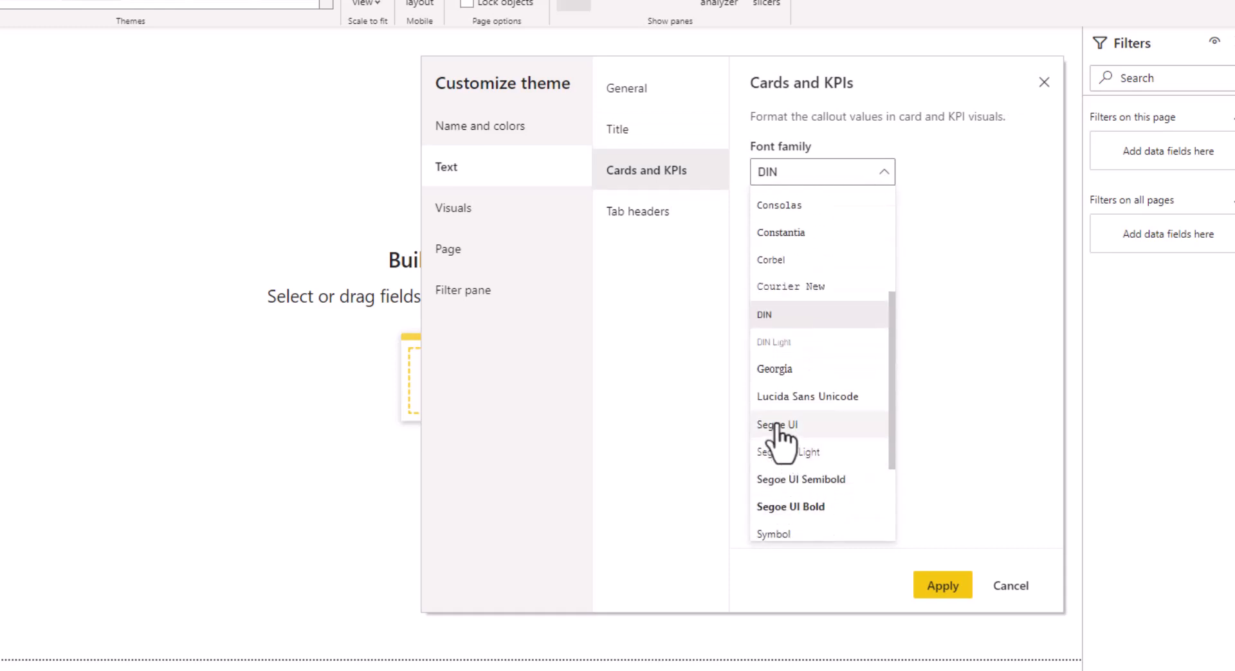
click(777, 426)
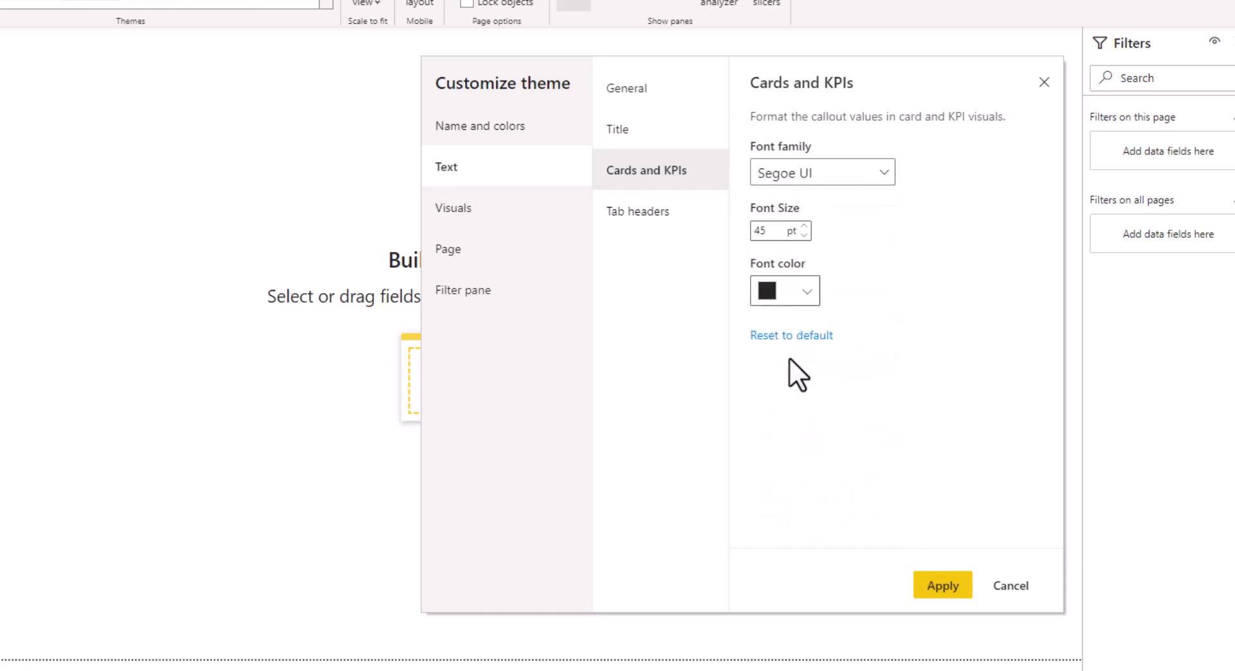
Set the visuals' background transparency to 100%
click(476, 221)
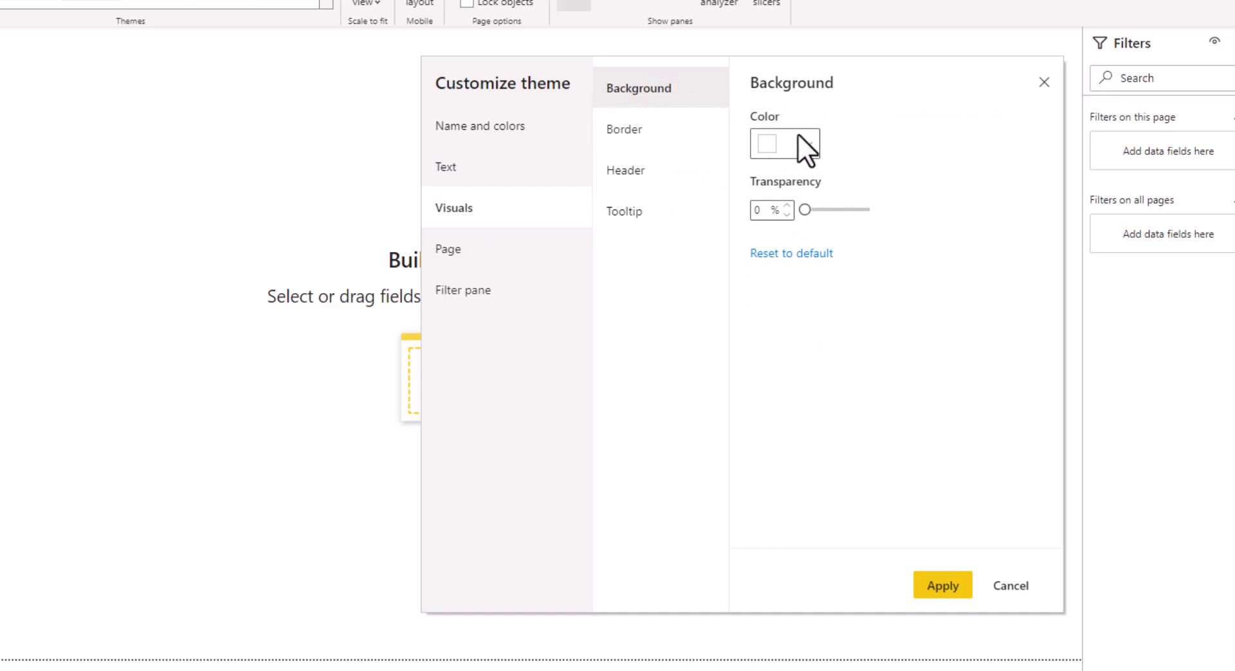
drag(804, 209, 871, 207)
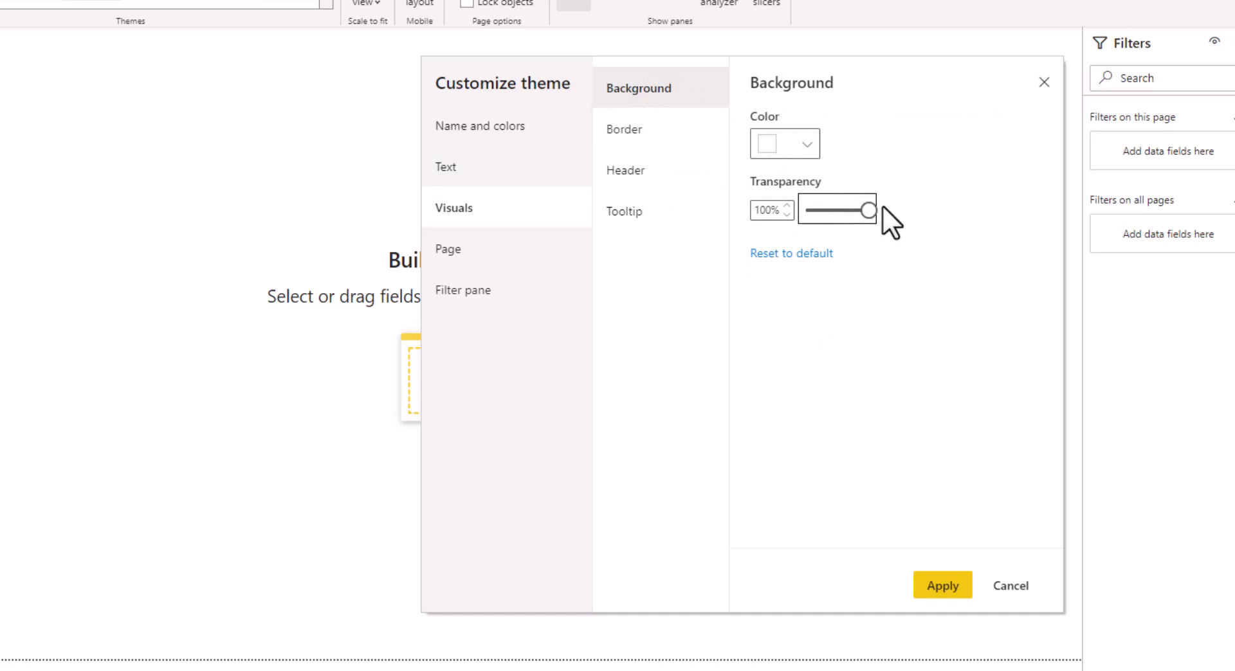
Set the tooltip background colour to hex 09069D
click(655, 145)
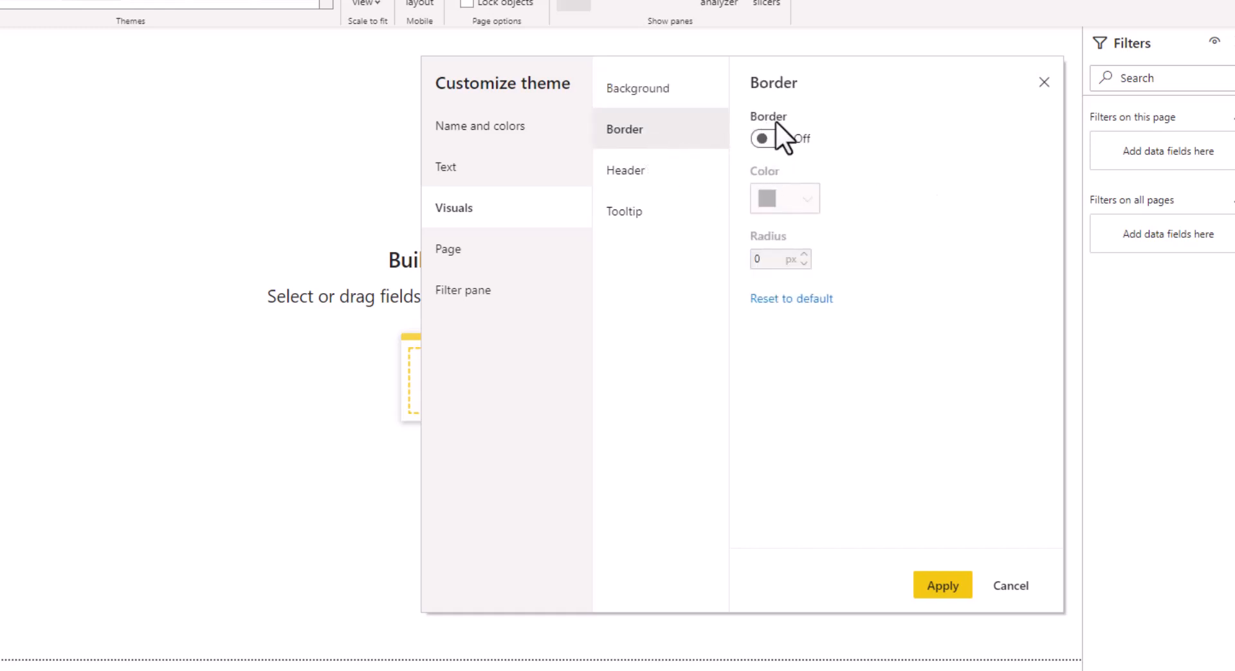
click(641, 171)
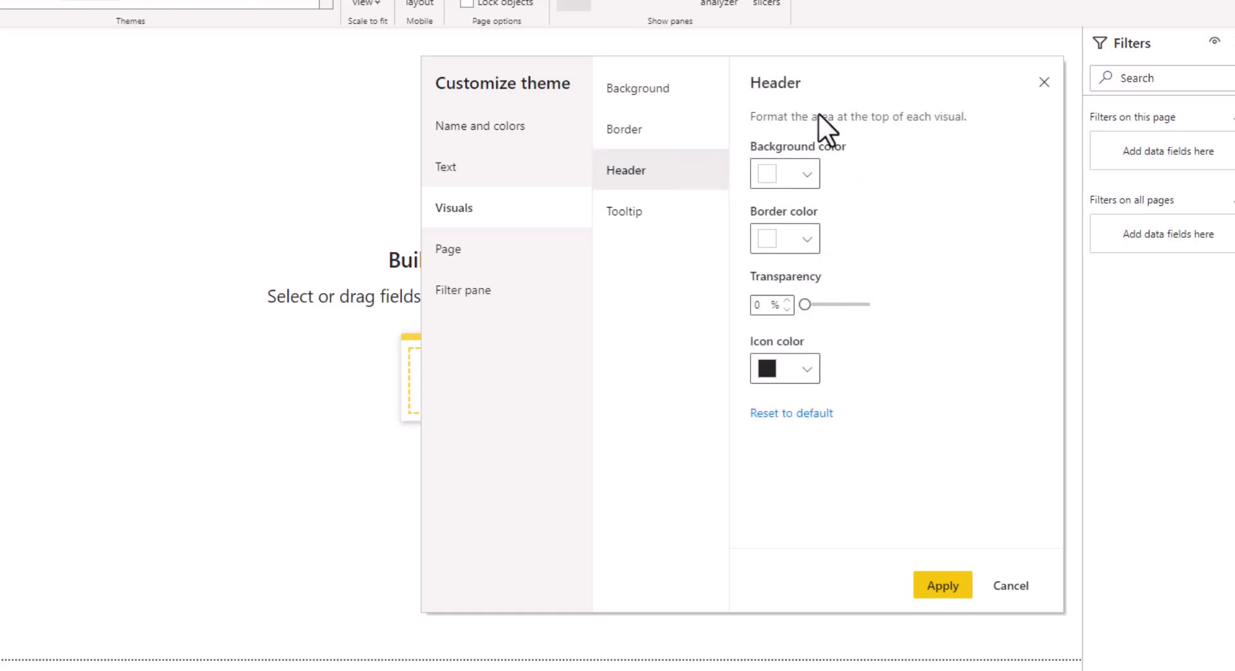
click(643, 216)
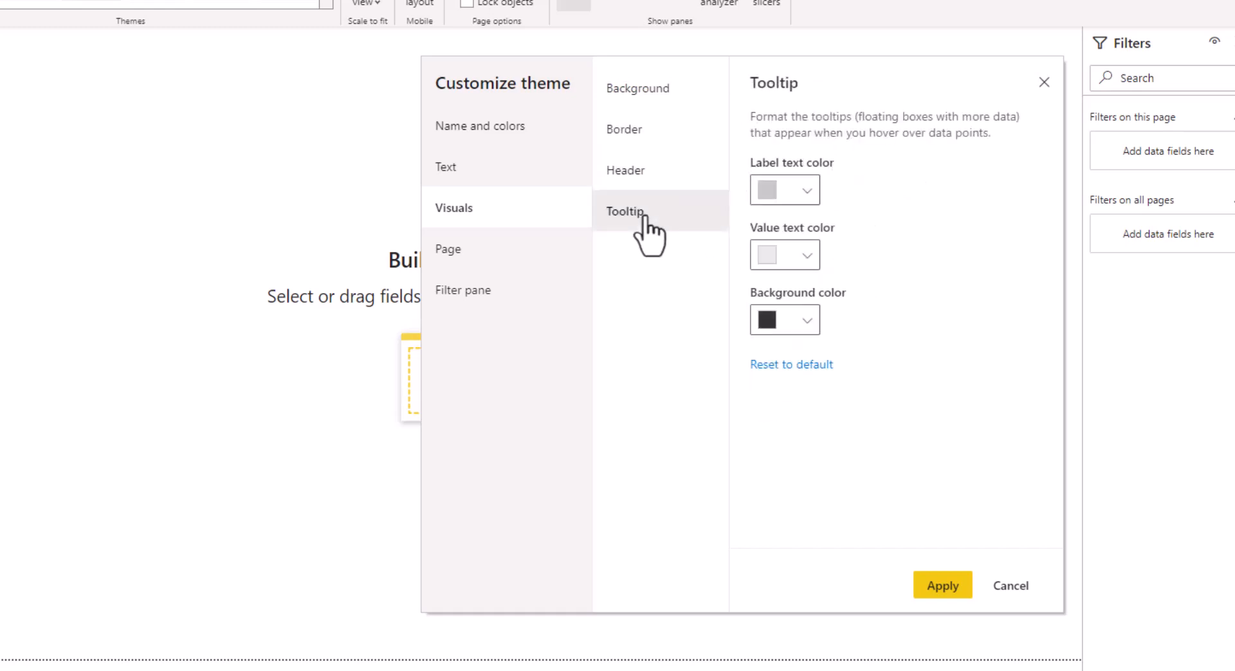
click(808, 321)
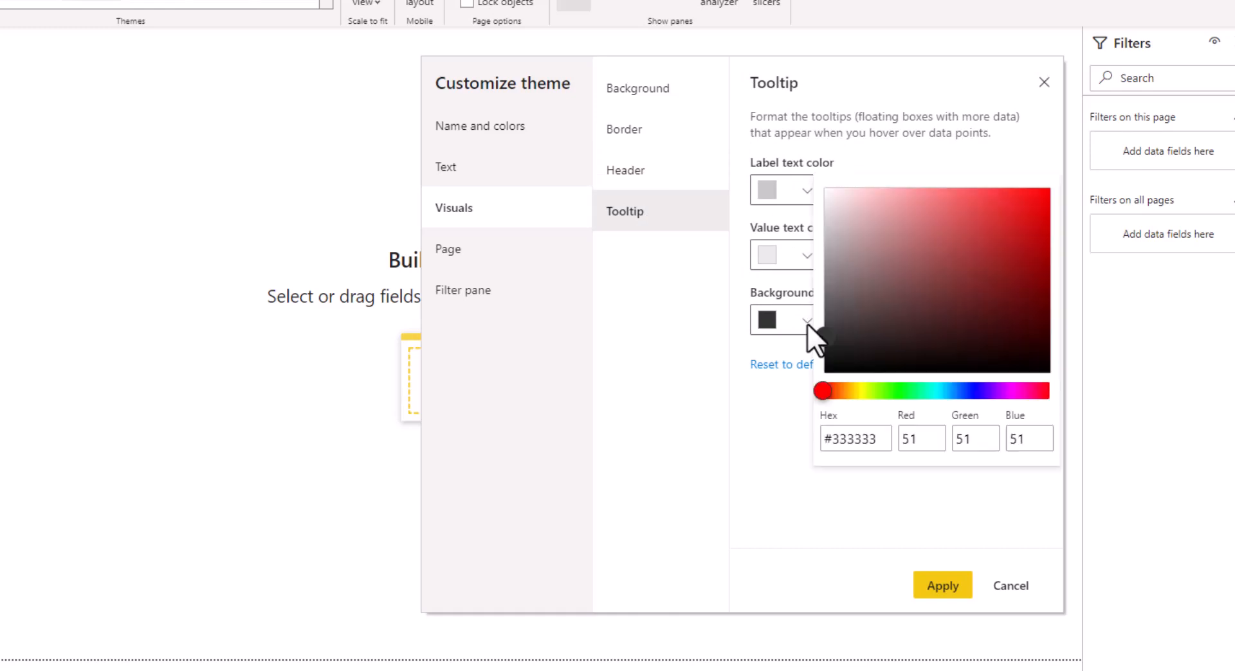
drag(832, 447, 876, 437)
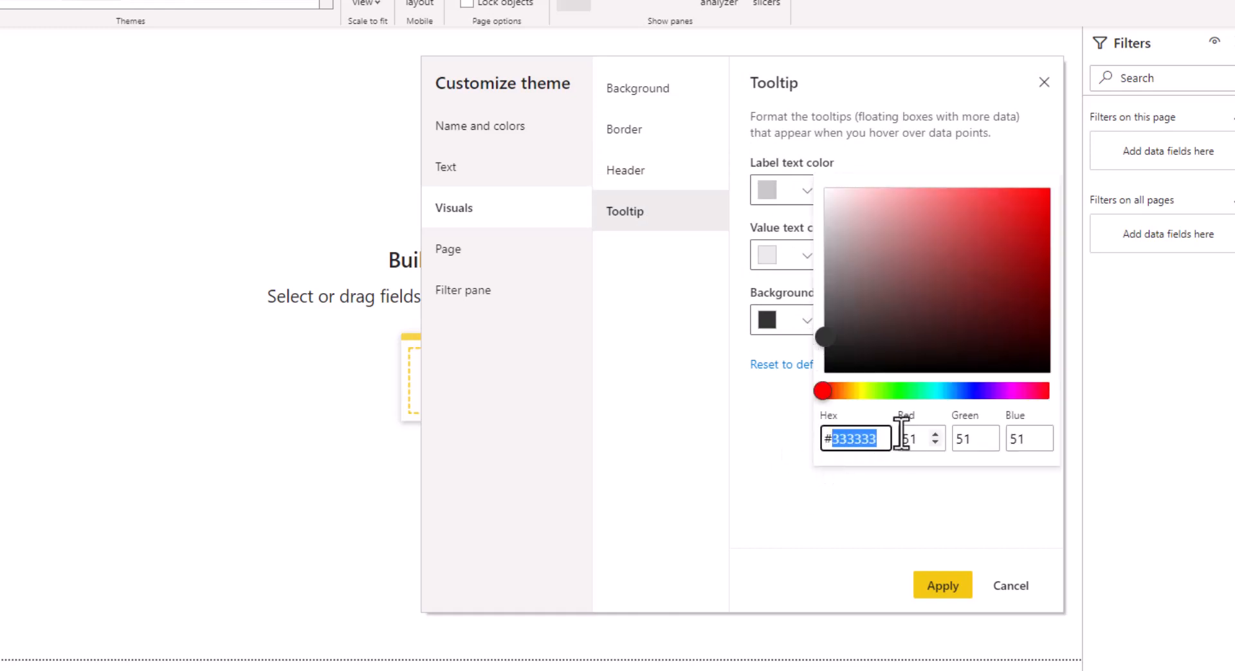
text(090)
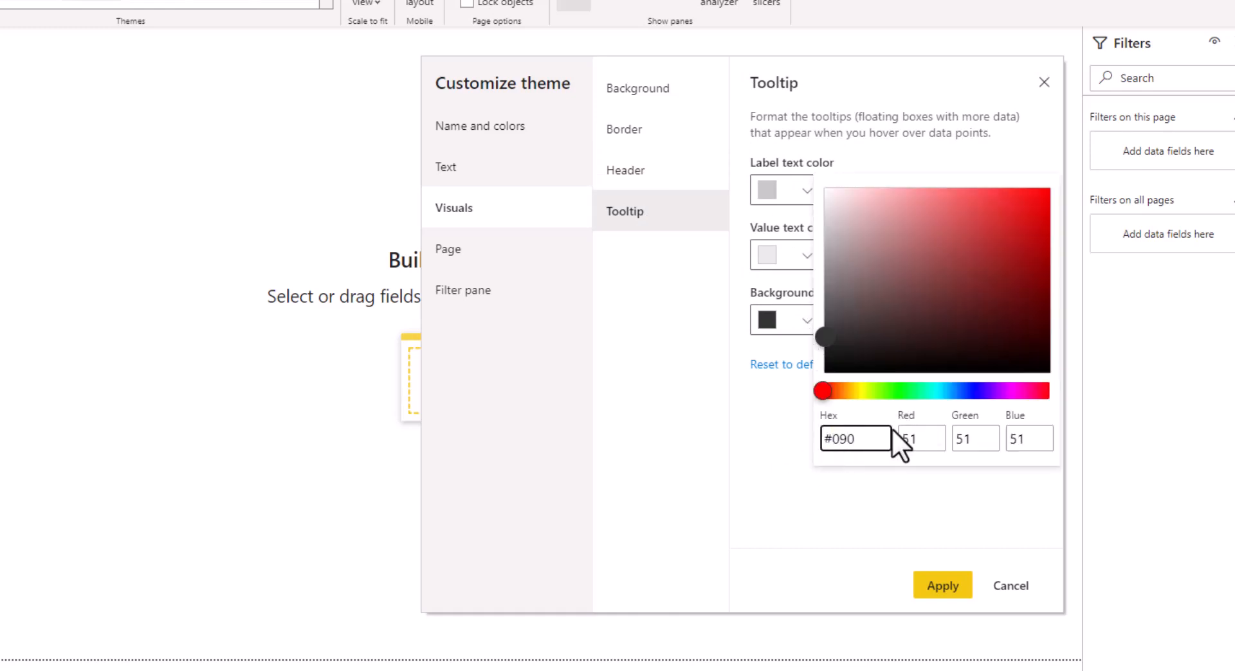
text(69D)
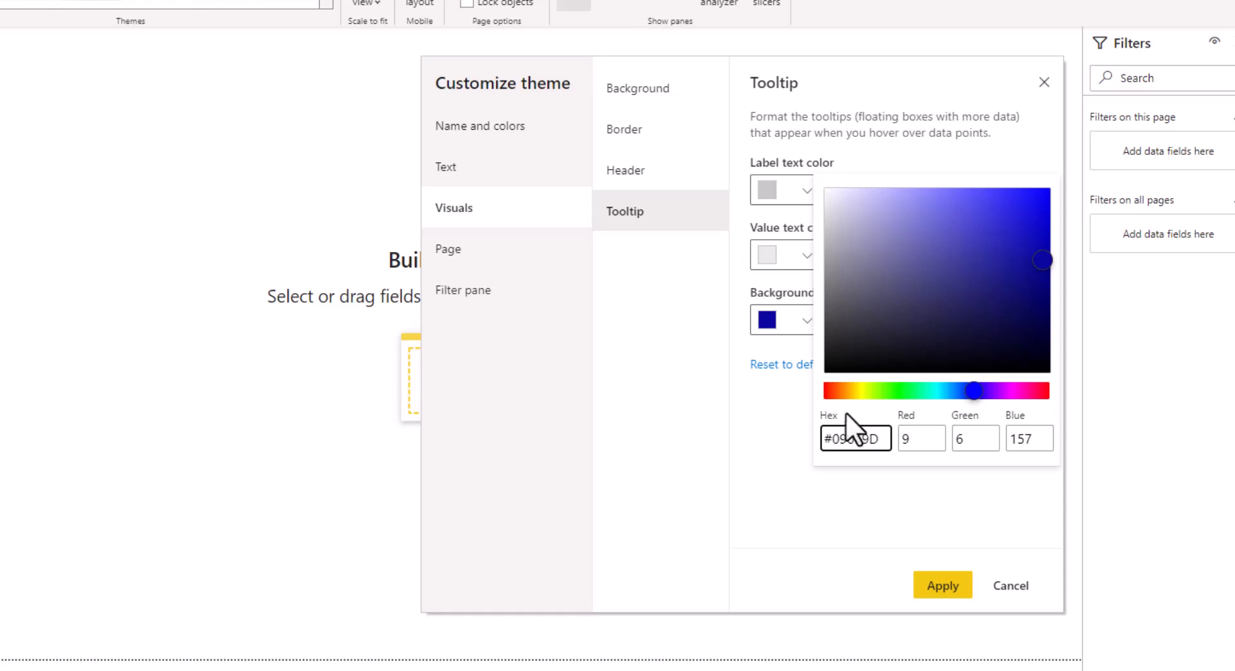
click(785, 413)
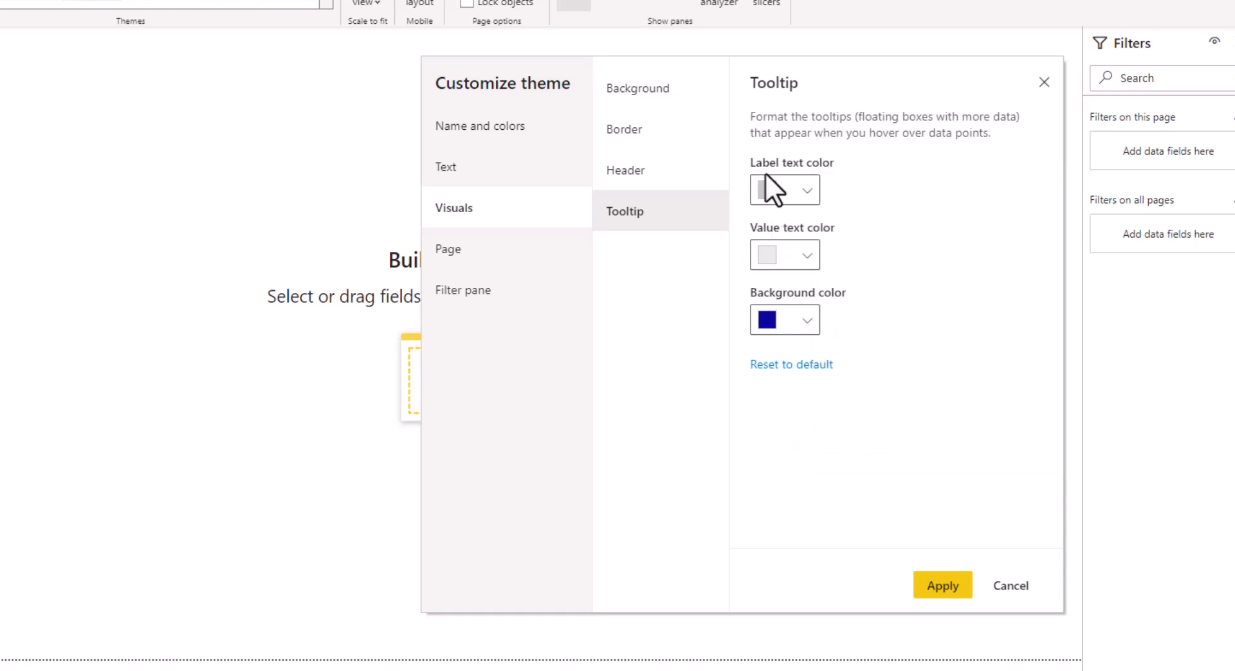
Set the tooltip label text and value text colours to white
click(801, 190)
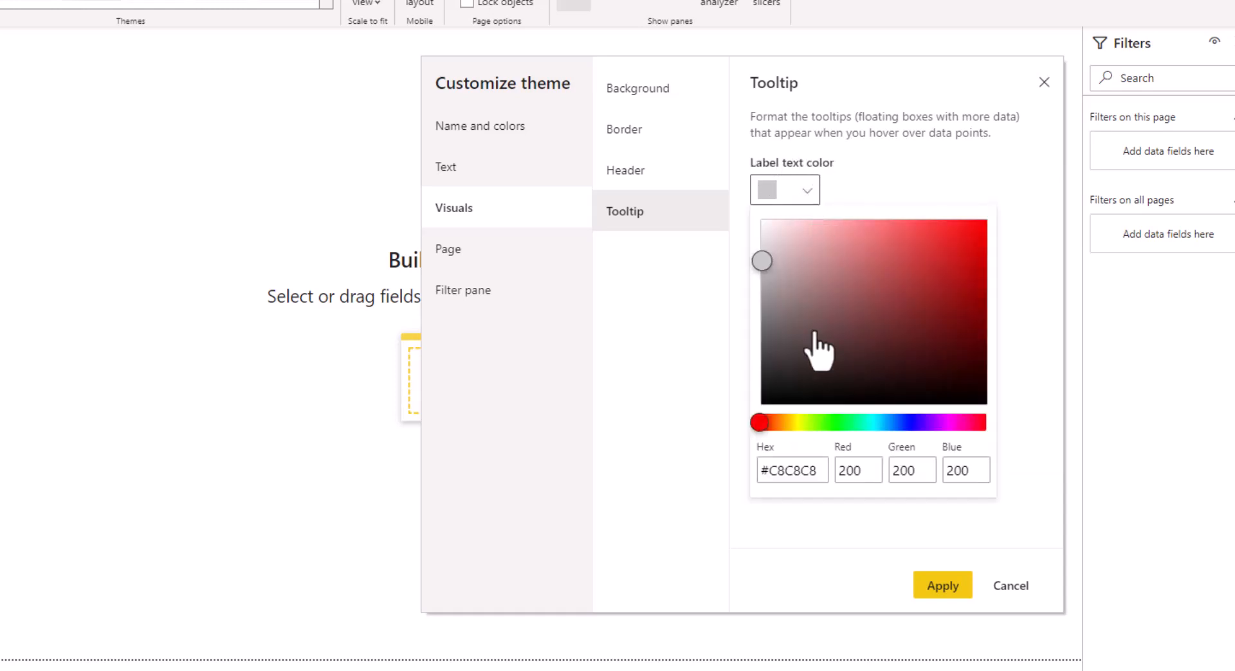
drag(762, 261, 743, 206)
click(879, 166)
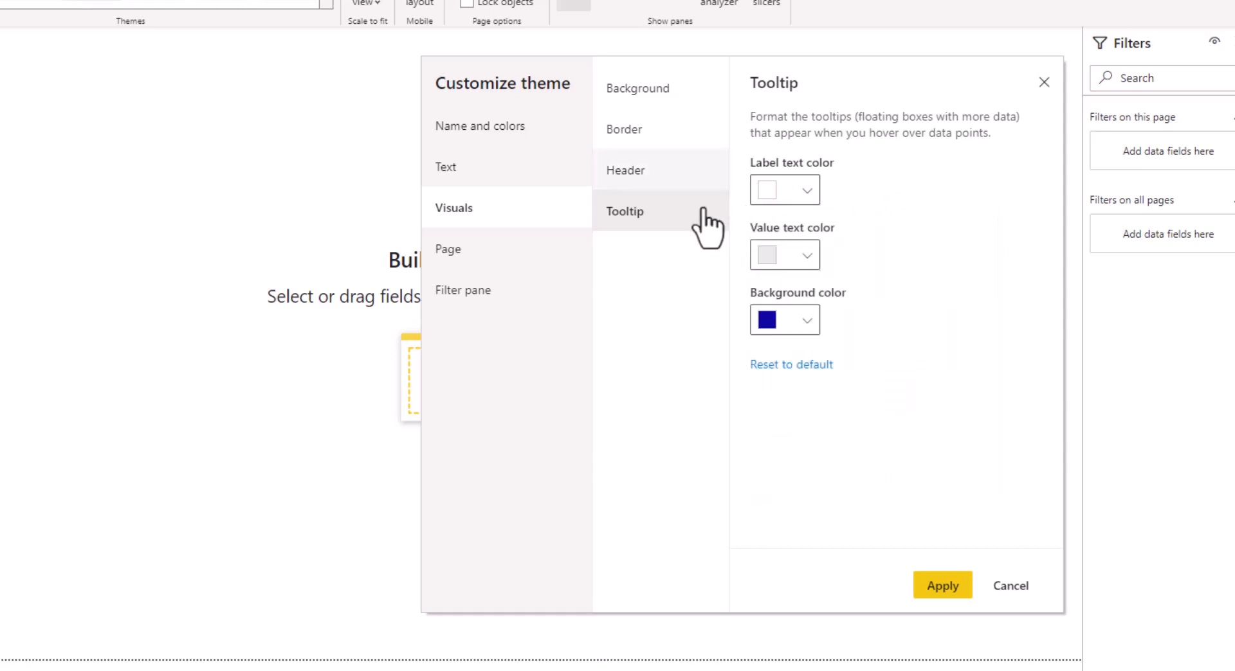
click(801, 254)
drag(786, 318, 738, 272)
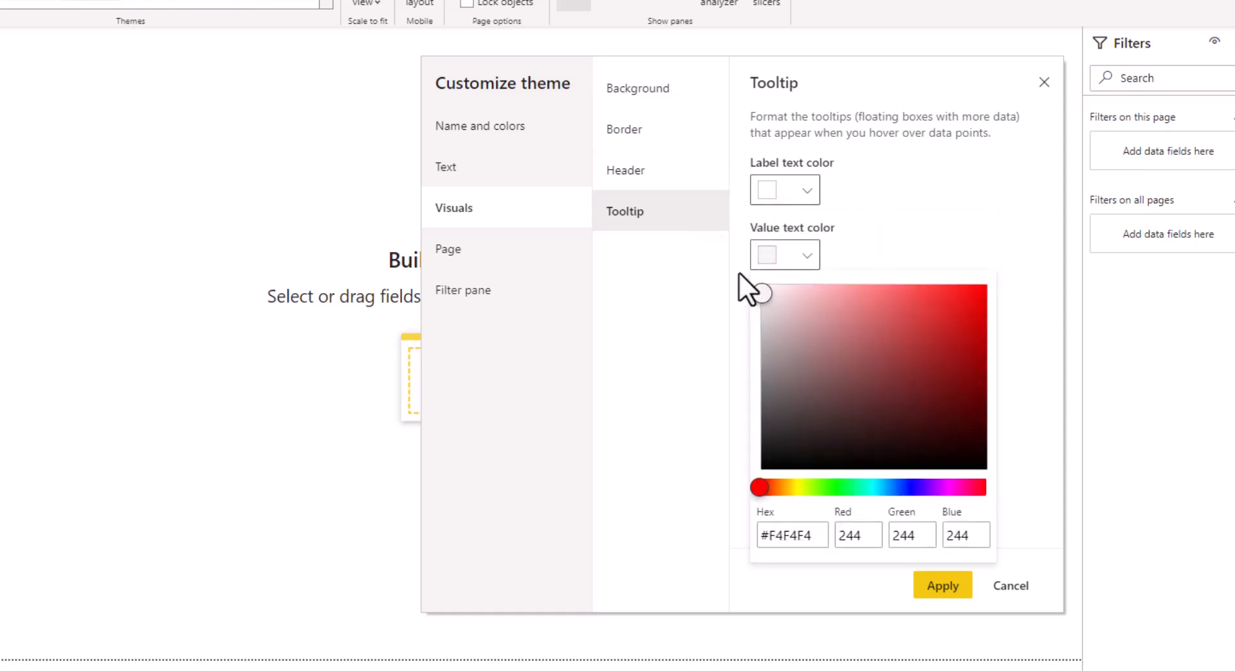
click(900, 214)
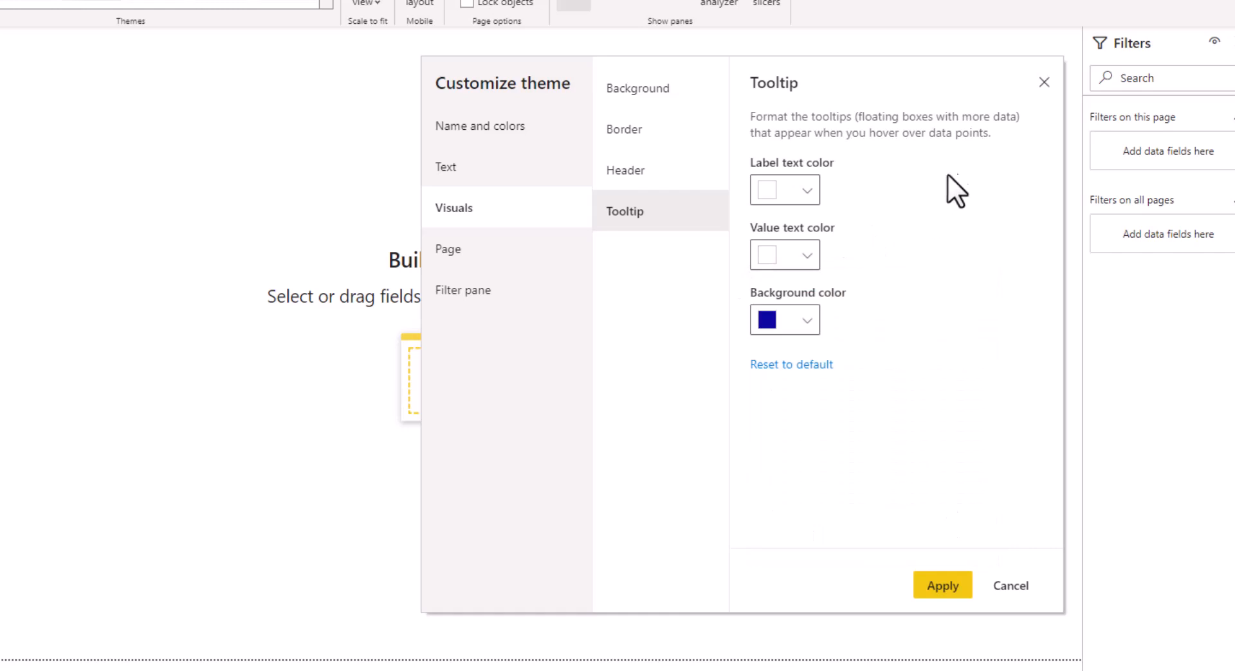
Set the page wallpaper colour to hex 09069D
click(481, 256)
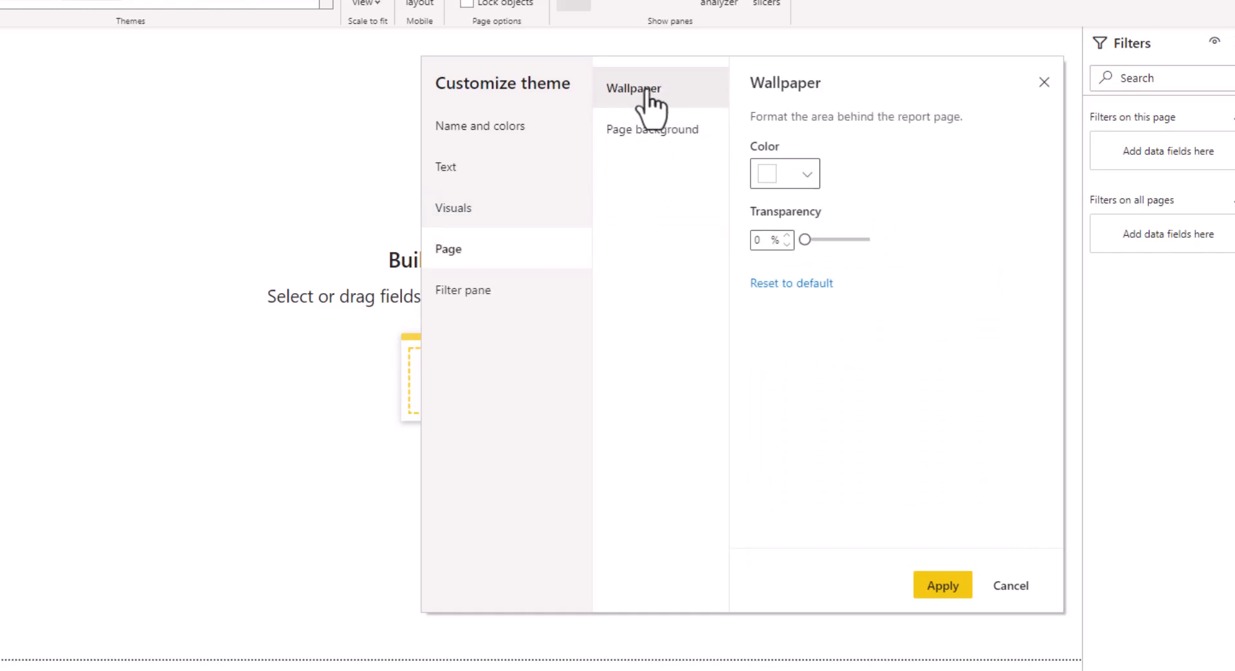
click(805, 176)
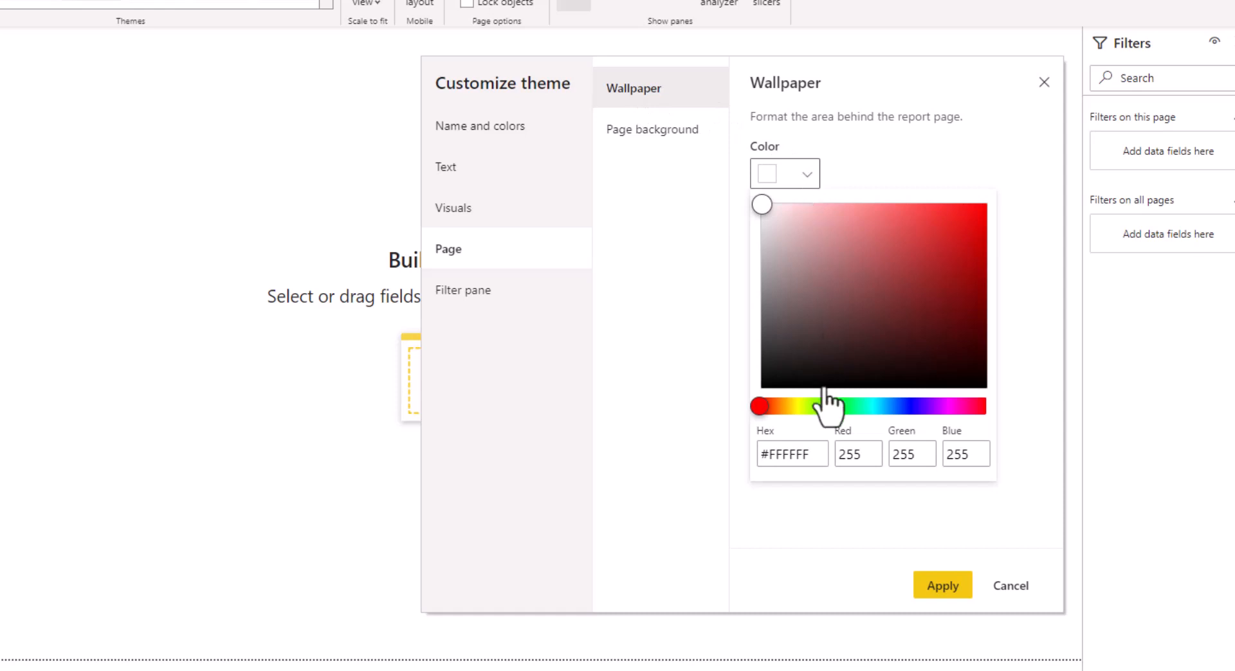
click(779, 455)
click(818, 459)
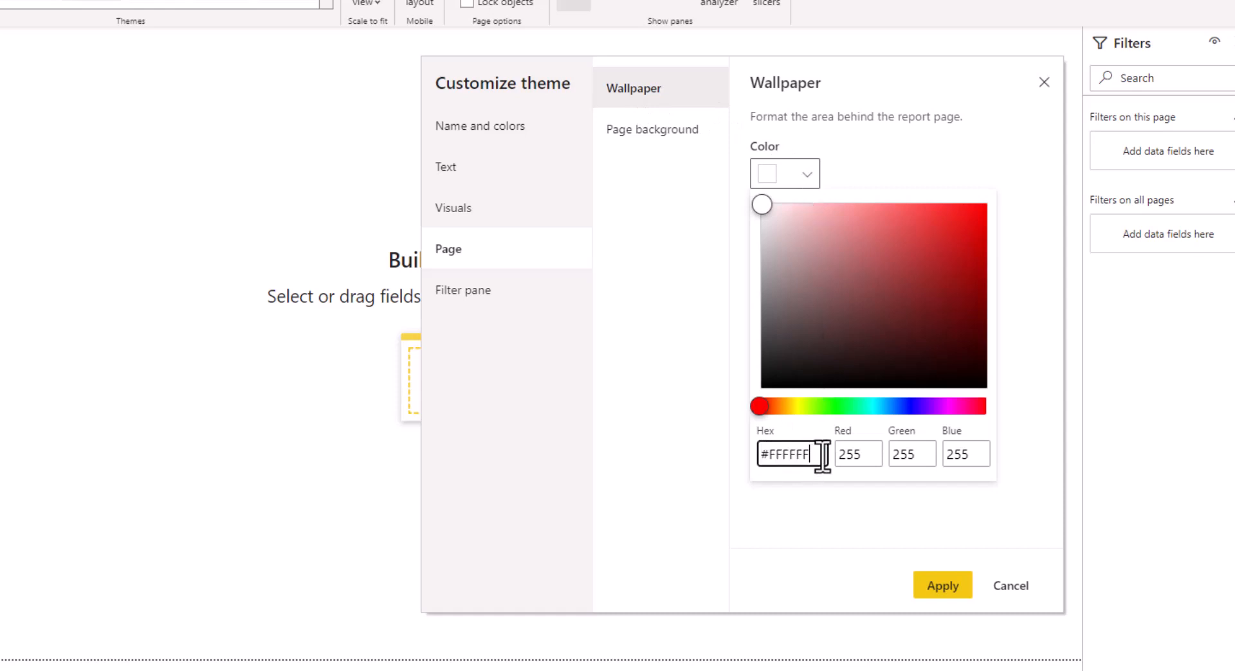
drag(819, 459, 775, 457)
key(BackSpace)
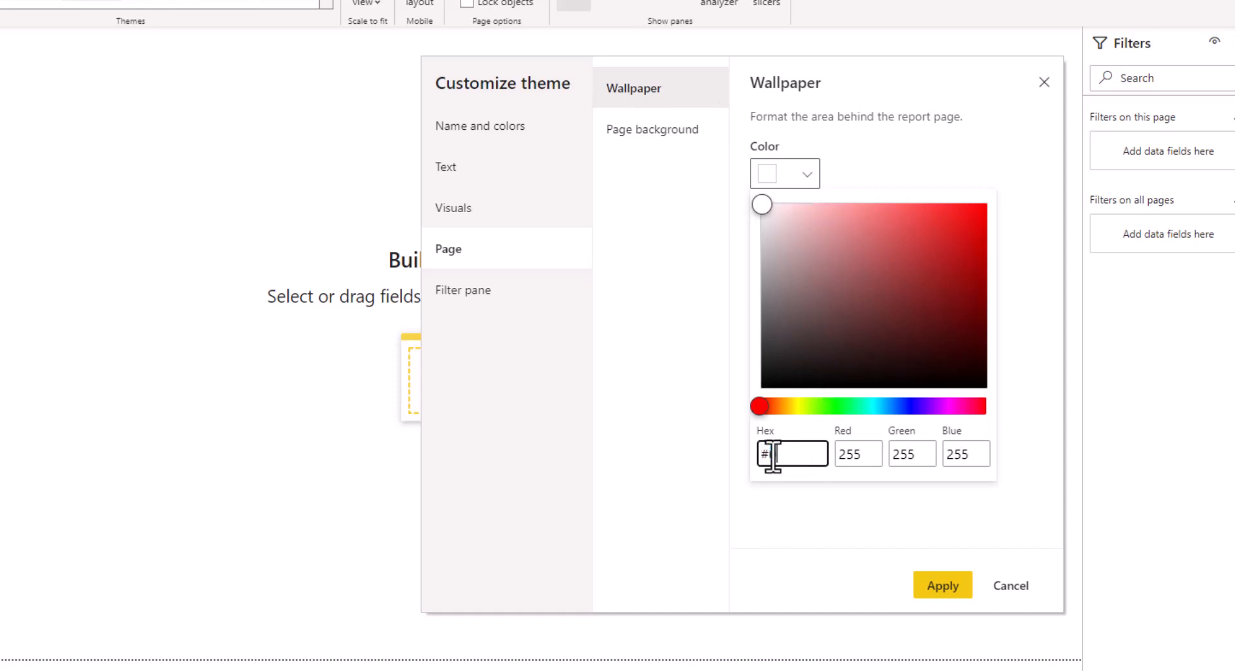
text(9069D)
click(905, 159)
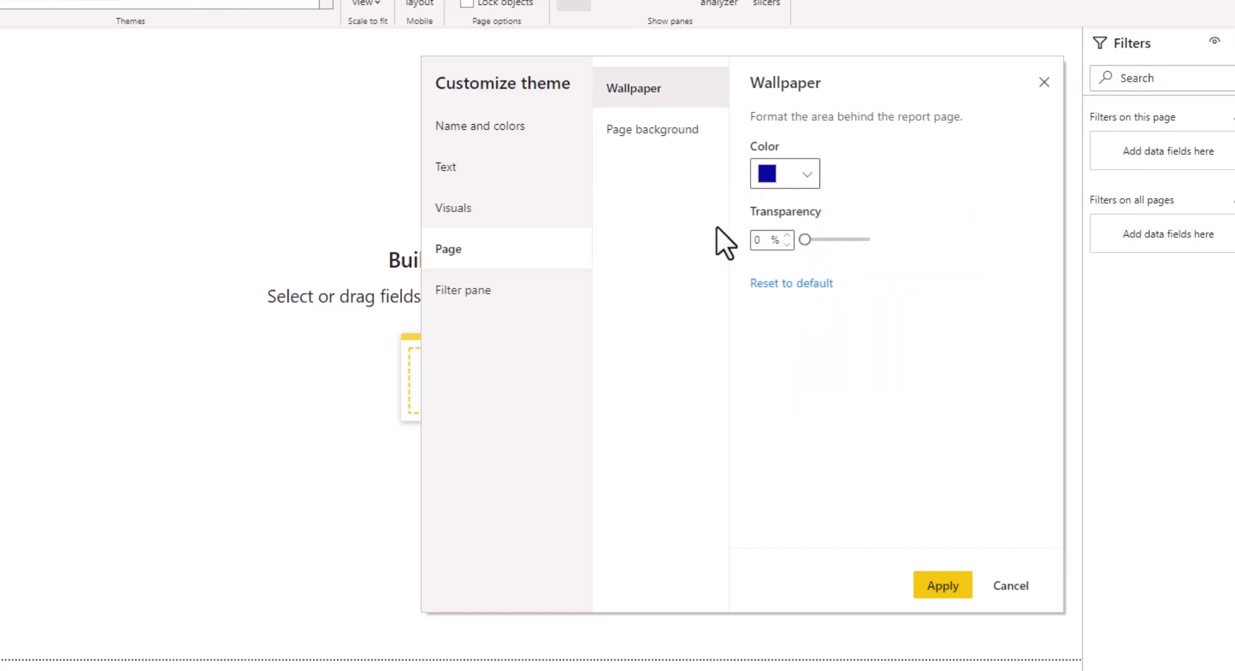
Set the page background colour to hex 09069D
click(666, 136)
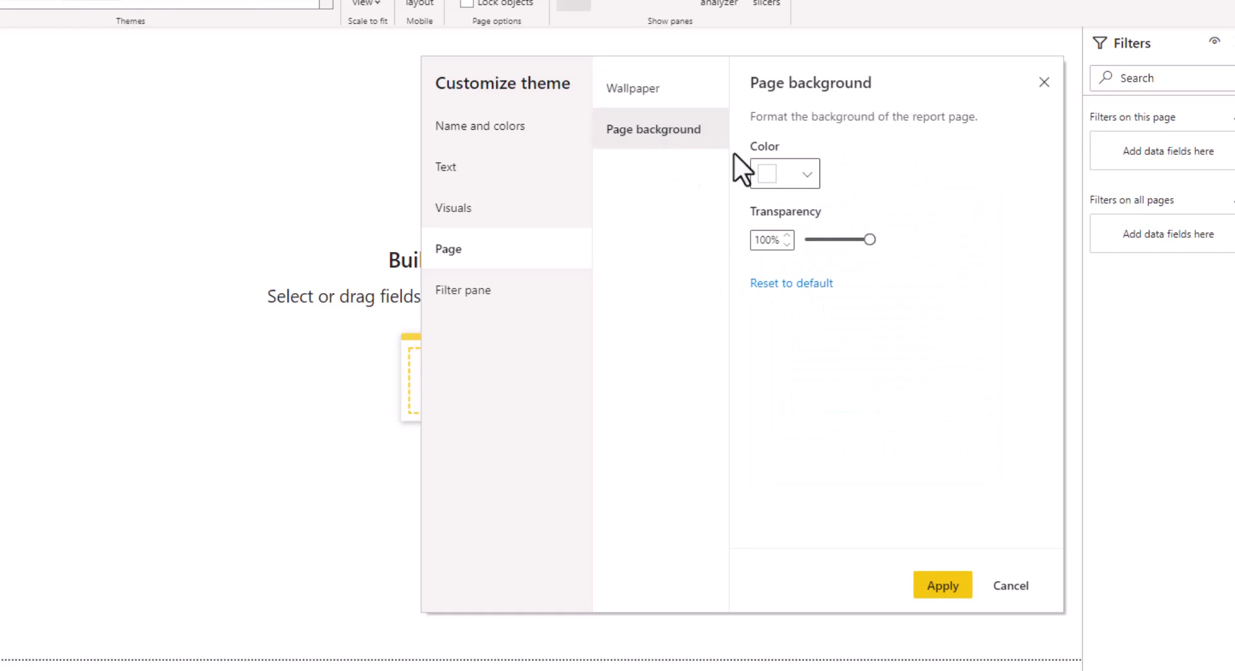
click(790, 178)
mouse_move(807, 455)
mouse_down()
mouse_move(774, 458)
mouse_move(818, 455)
mouse_up()
click(773, 461)
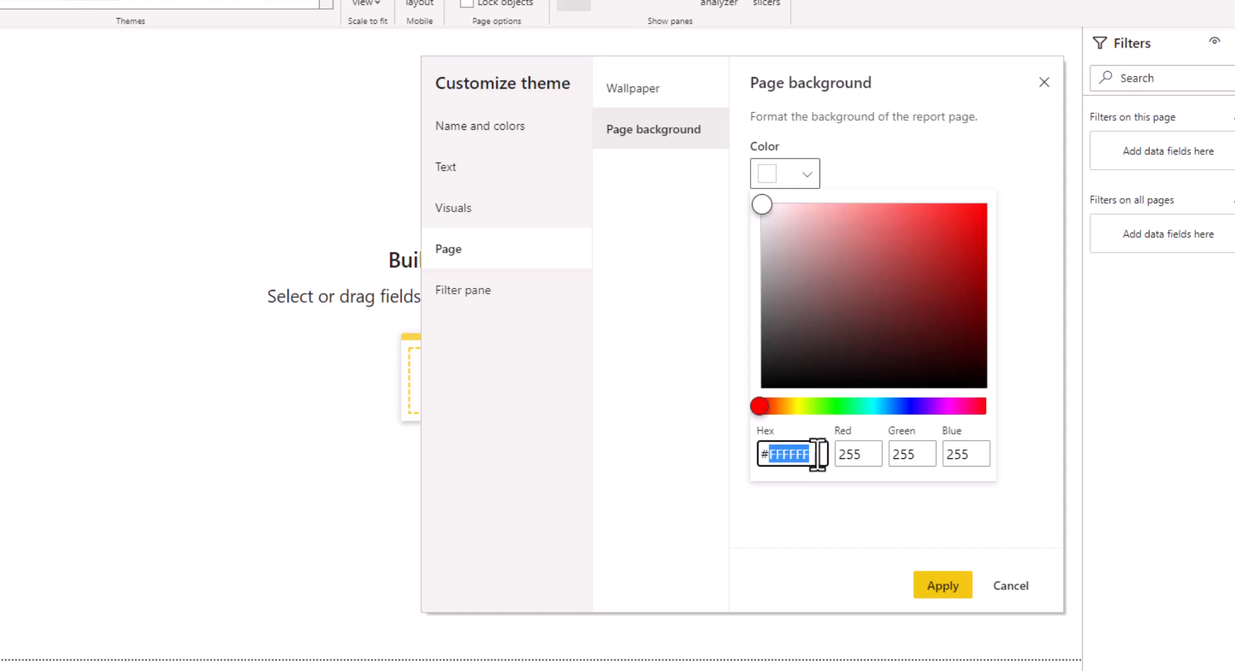
text(09069)
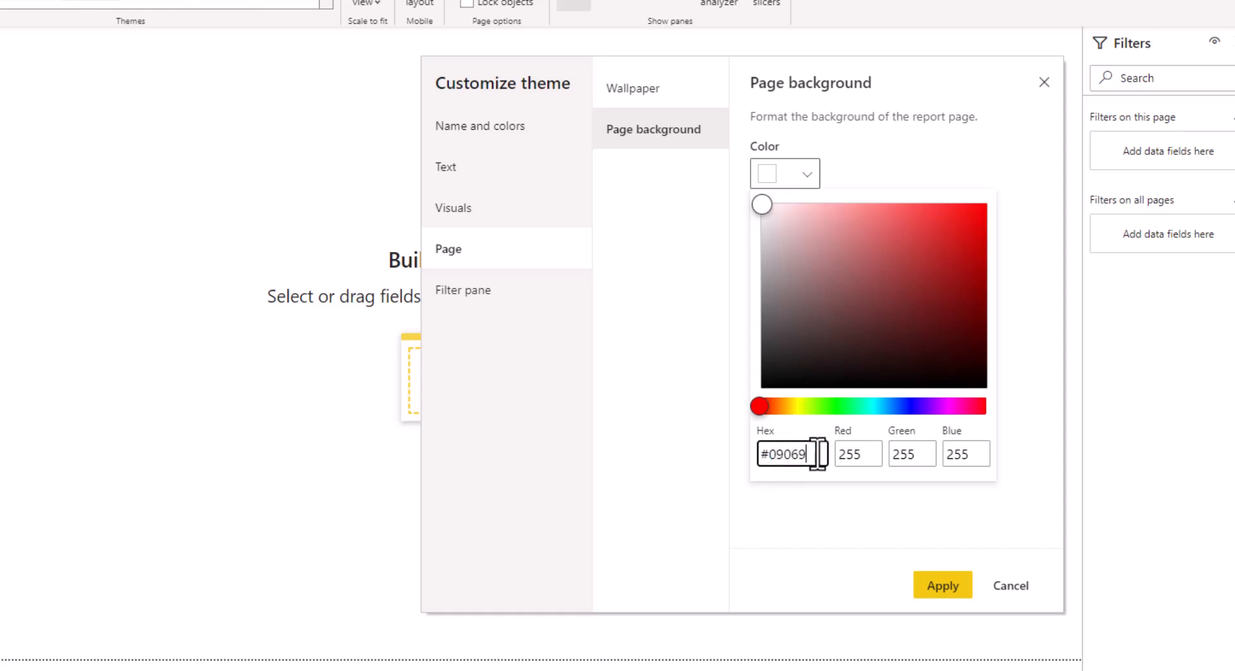
text(D)
click(715, 276)
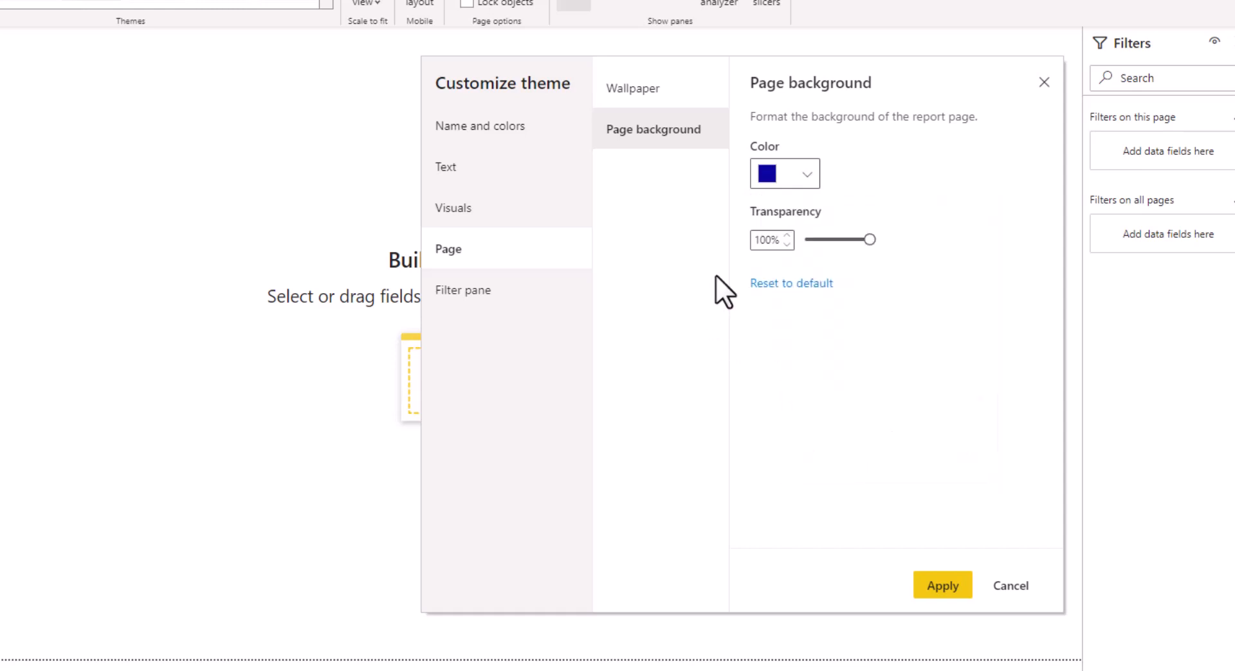
Set the filter pane background colour to hex 09069D and apply the theme
click(477, 290)
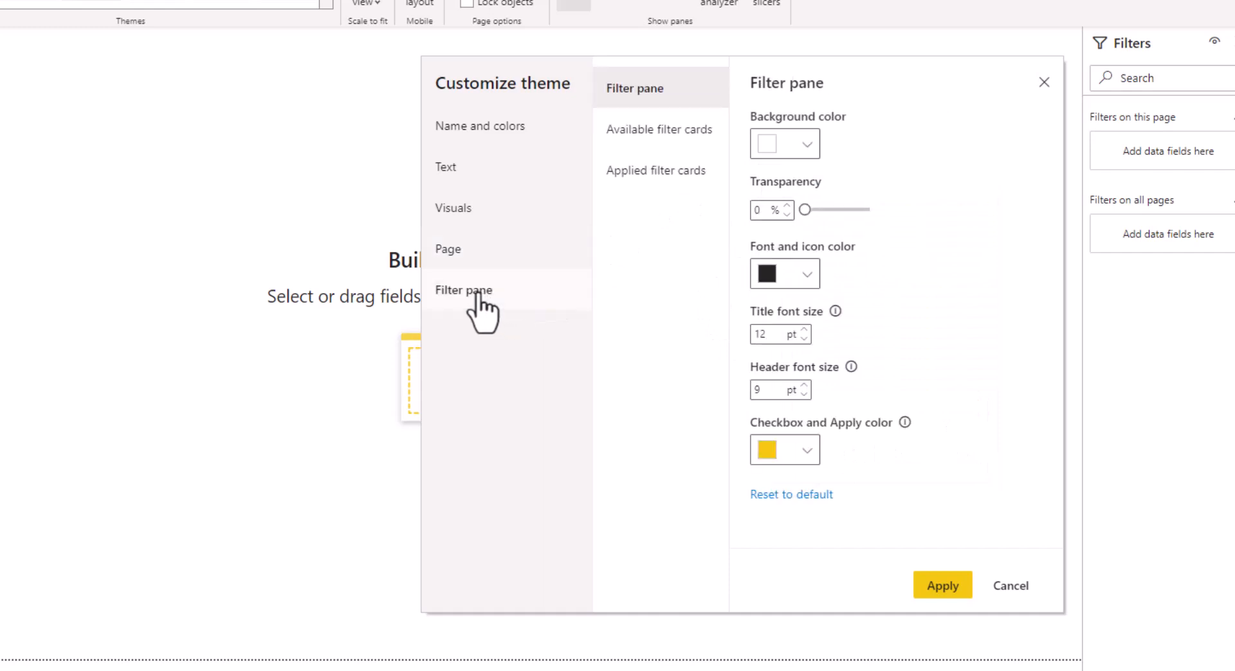
click(809, 144)
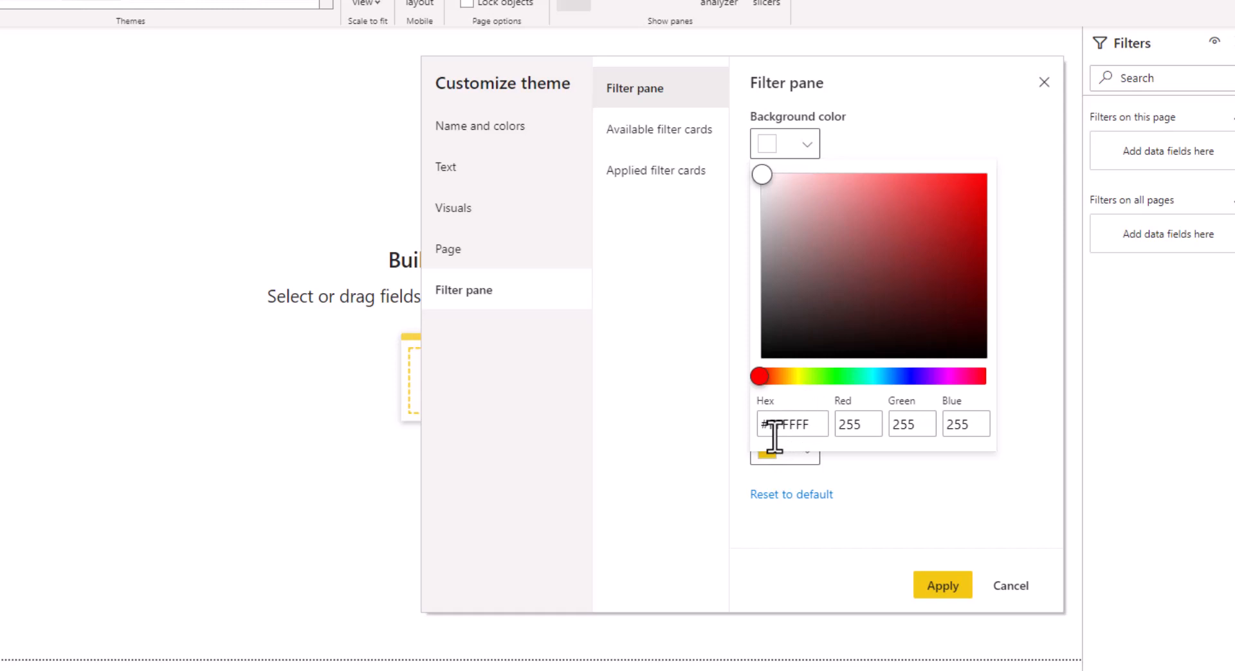
mouse_move(770, 425)
mouse_down()
mouse_move(807, 426)
mouse_move(772, 427)
mouse_up()
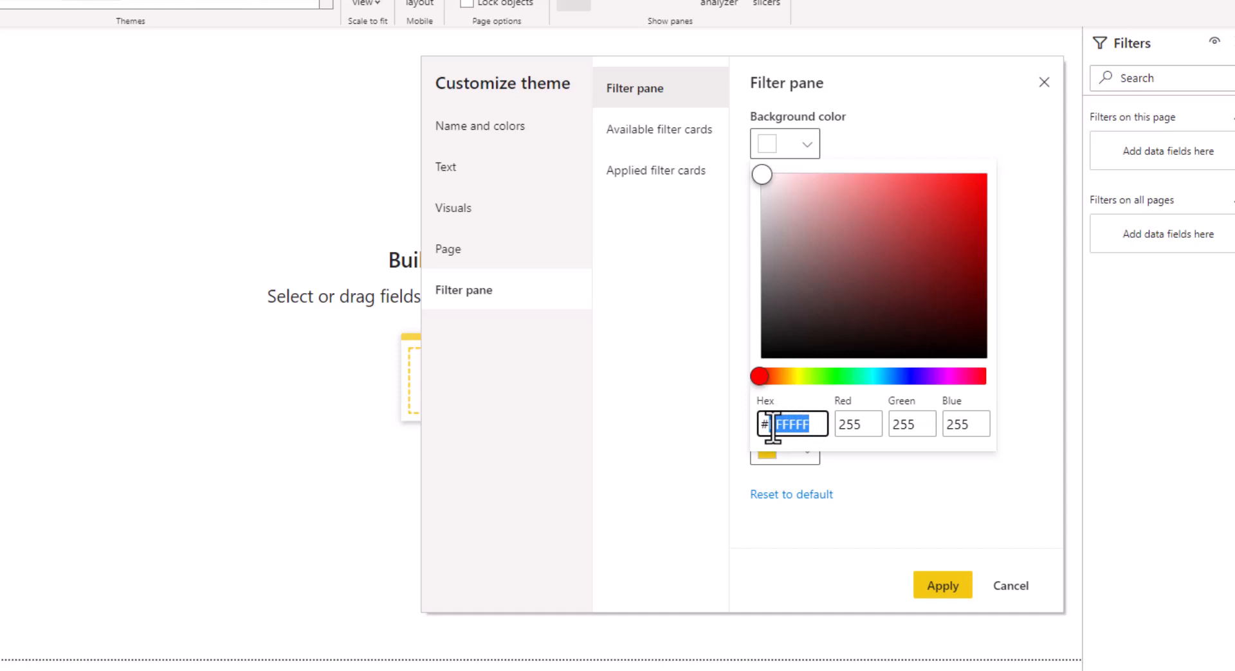
key(BackSpace)
text(09069D)
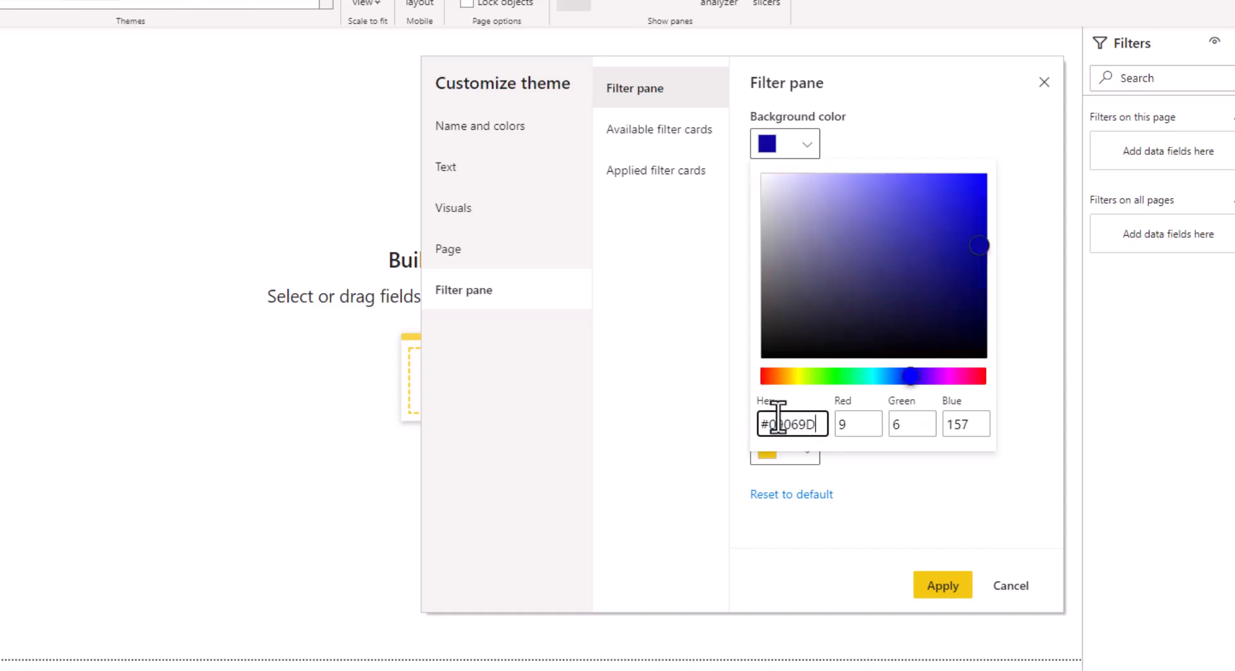
click(698, 298)
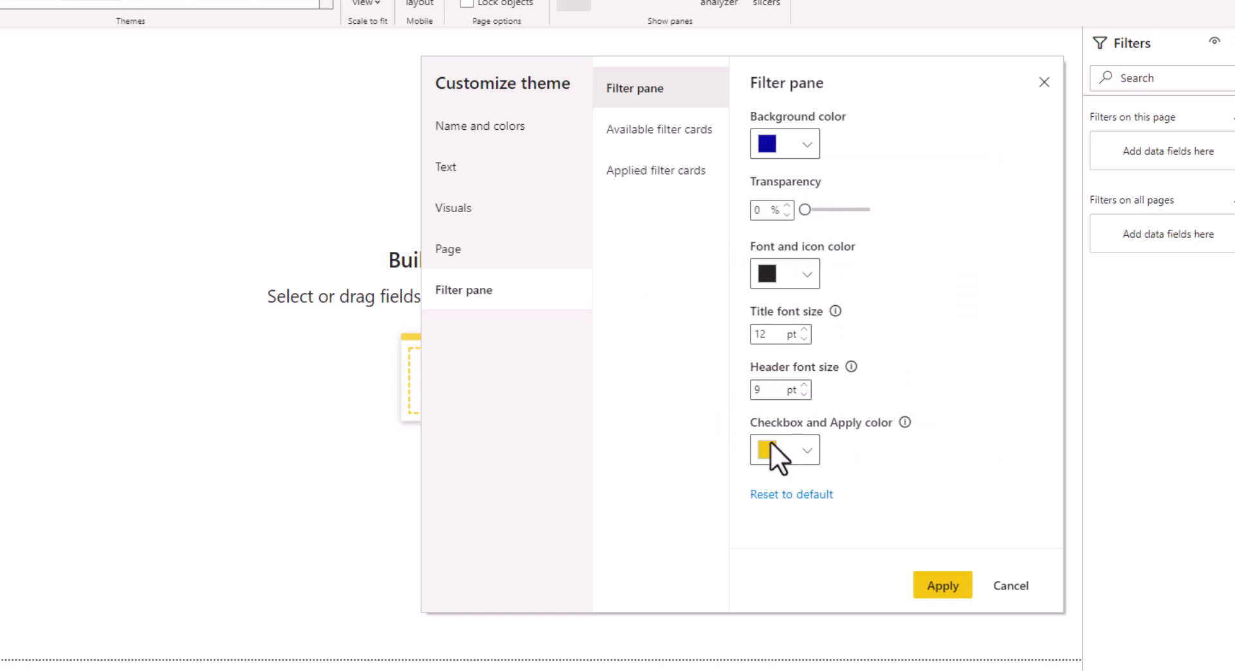
click(941, 588)
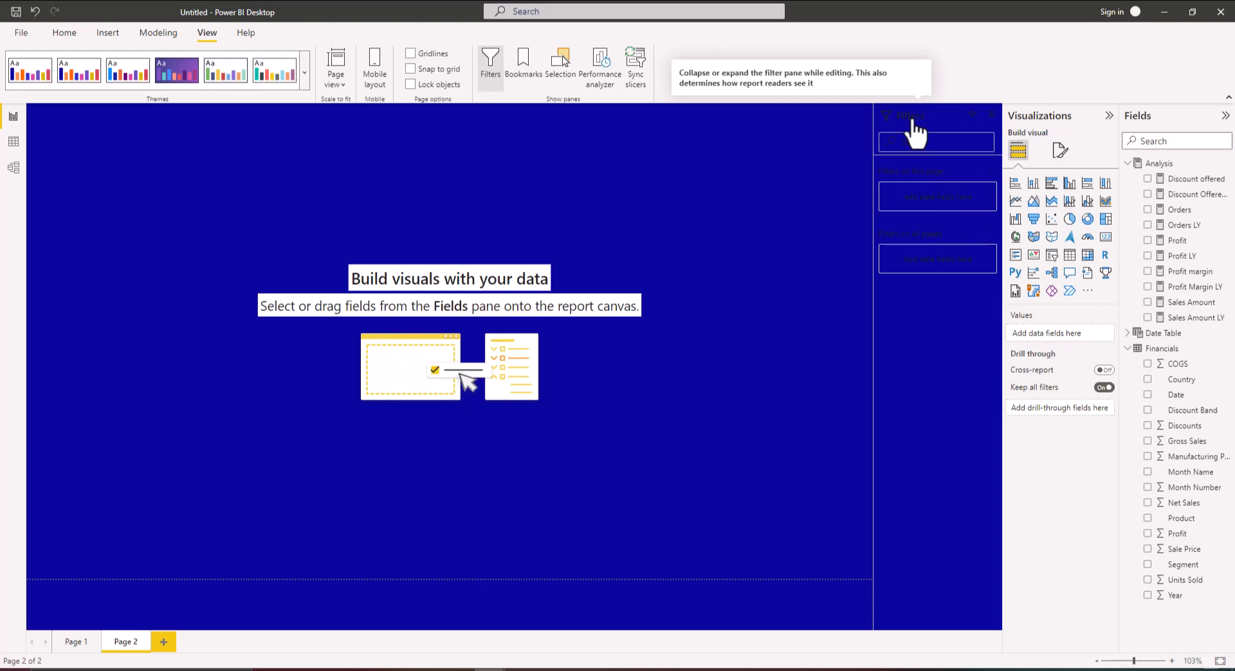
Reopen the theme customization and set the filter pane font and icon colour to white, then apply
click(306, 80)
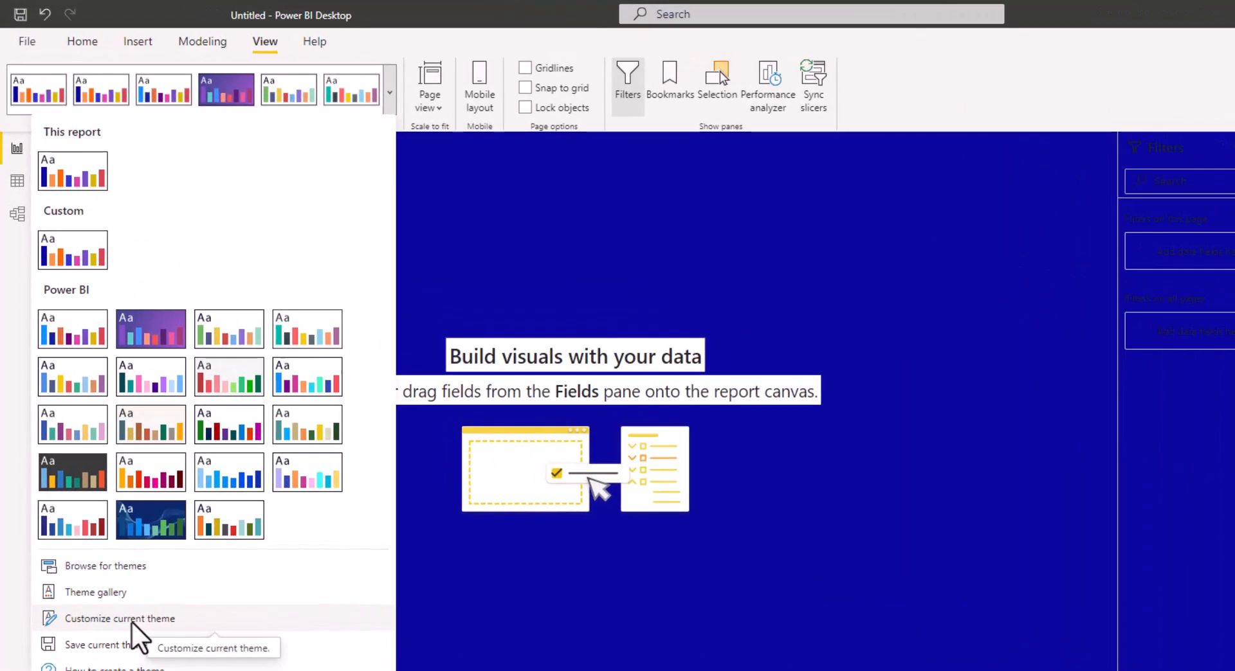
click(131, 621)
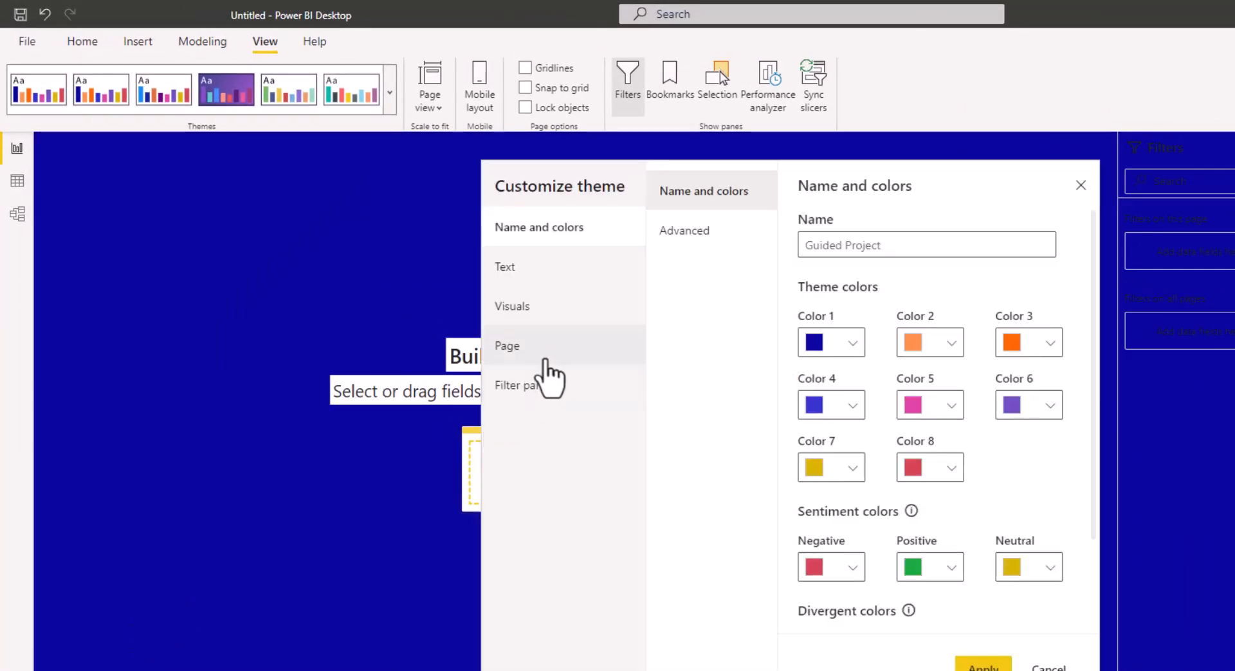
click(530, 391)
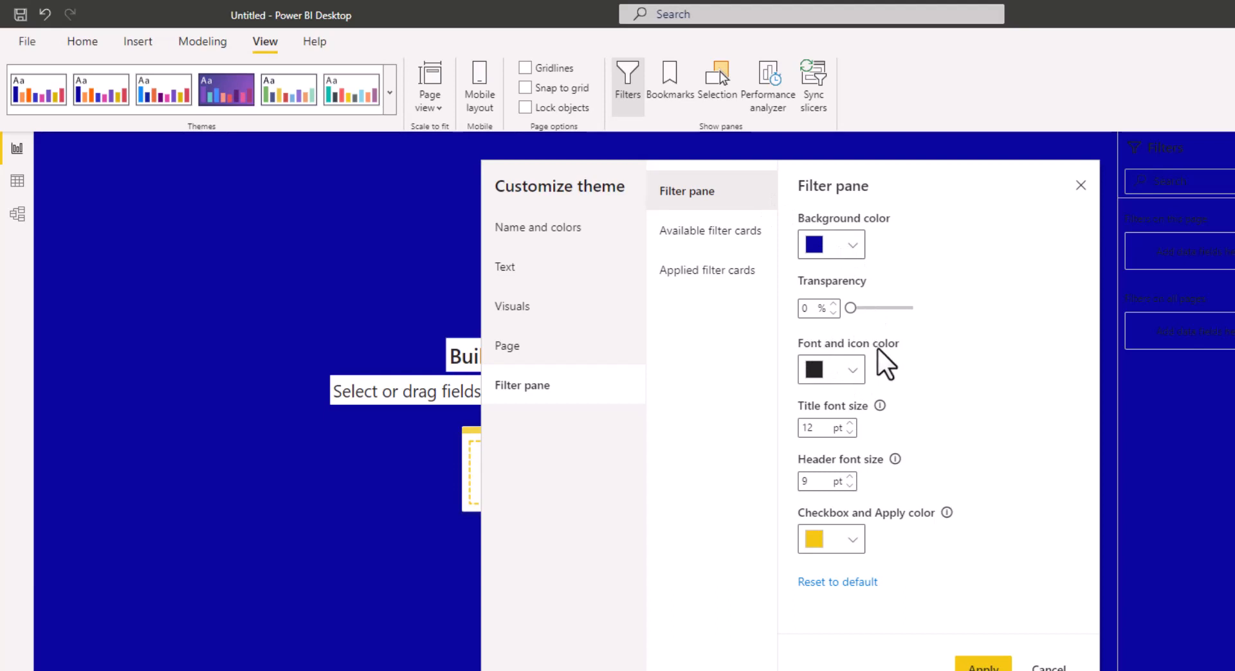
click(851, 370)
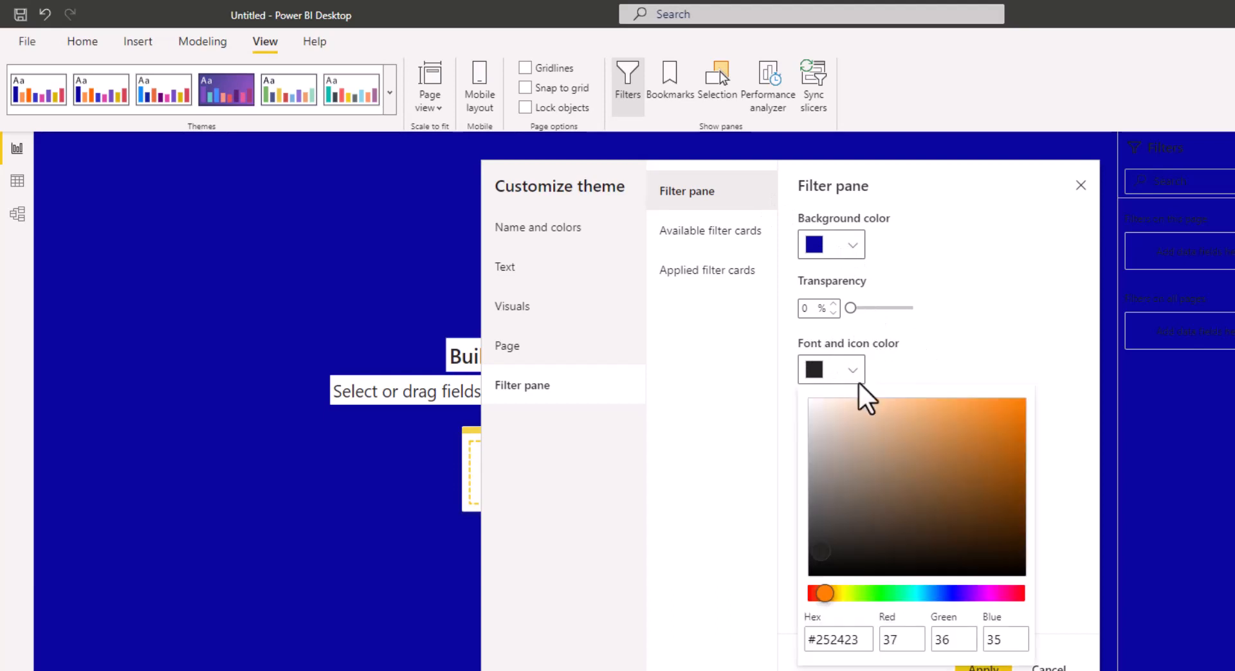
click(822, 438)
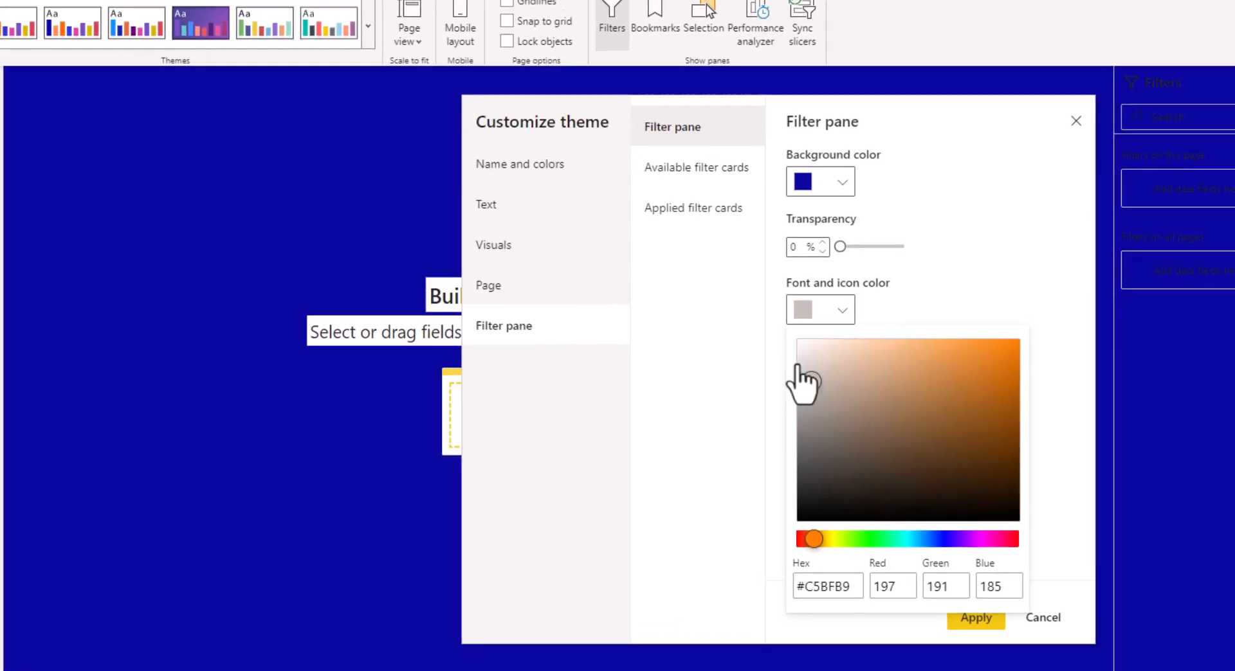
drag(803, 383, 765, 330)
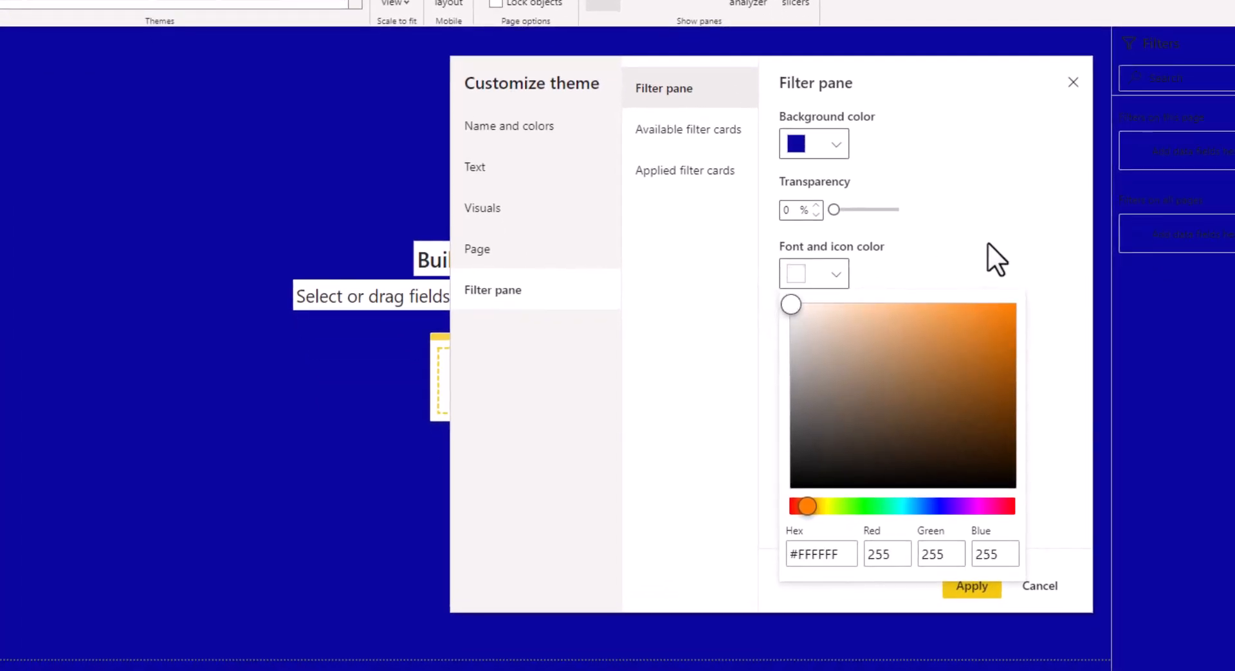
click(993, 277)
click(980, 589)
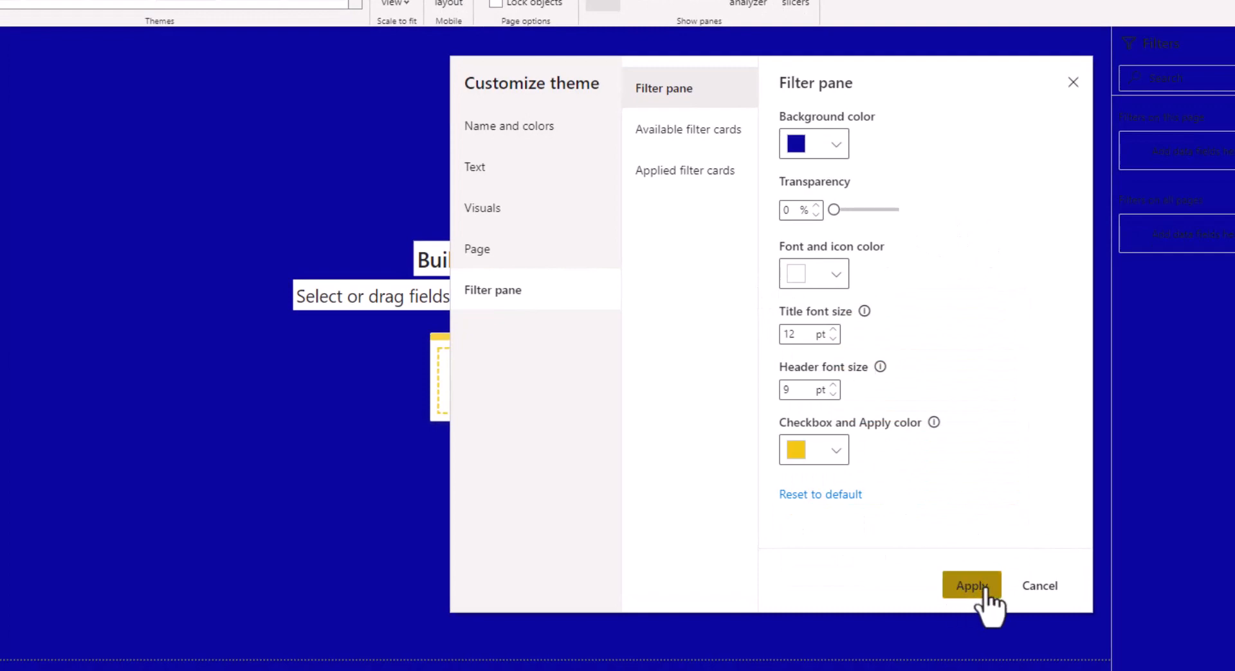